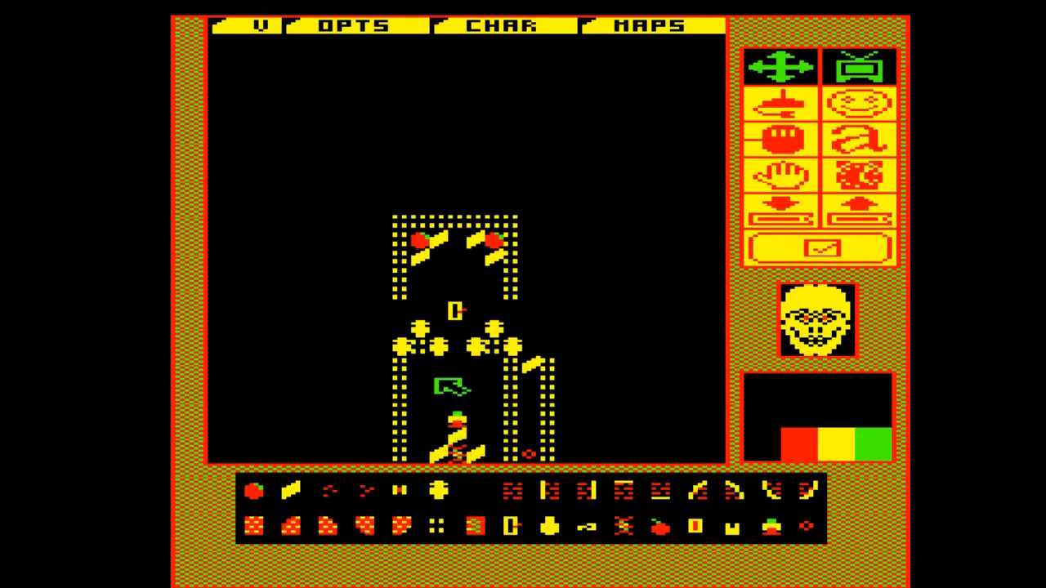
Place a row of three skulls above the start figure in the central corridor and clear the tiles below the figure
left_click_drag(436, 380, 473, 380)
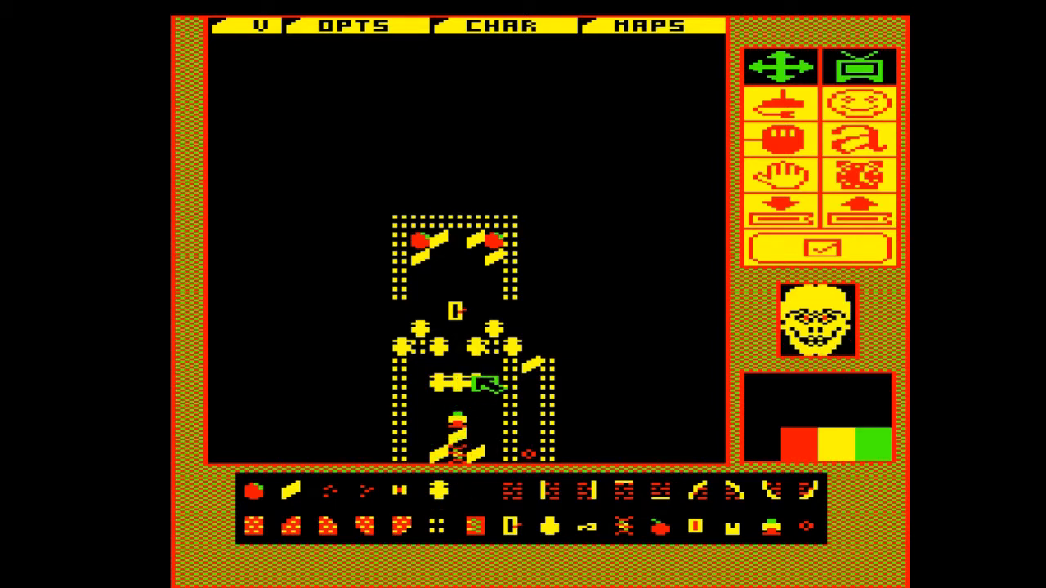
left_click(474, 488)
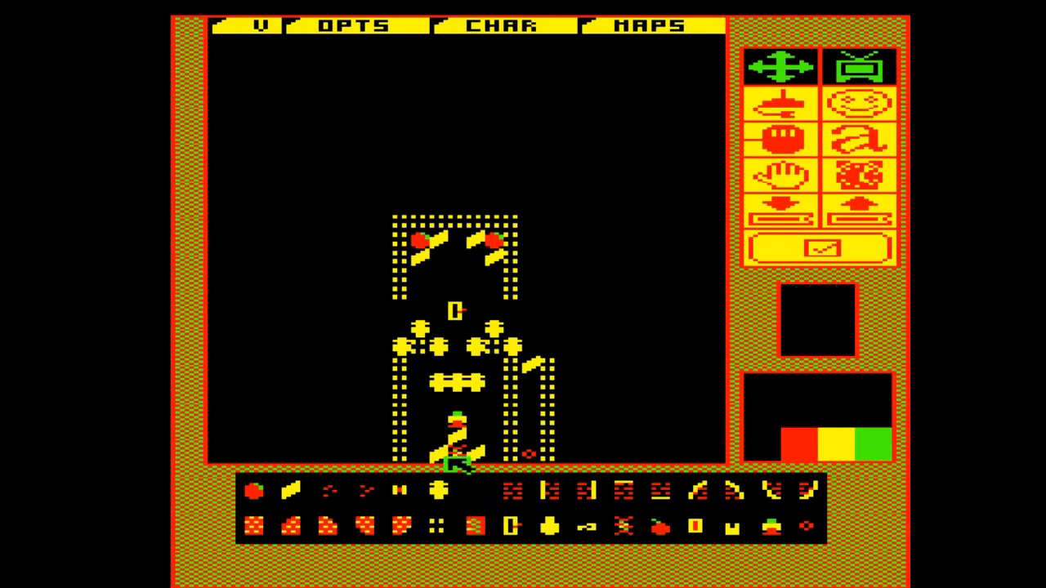
mouse_move(450, 457)
left_mouse_down()
mouse_move(482, 450)
mouse_move(455, 446)
left_mouse_up()
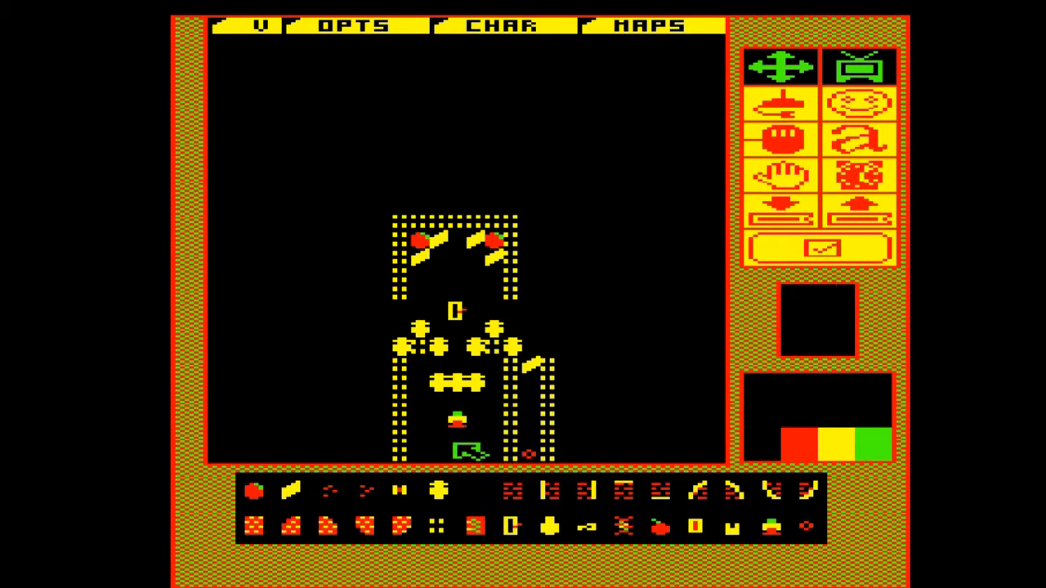
Place a bomb at the corridor's lower end, a boulder at the map's upper edge and a crown above the dotted wall
left_click(669, 527)
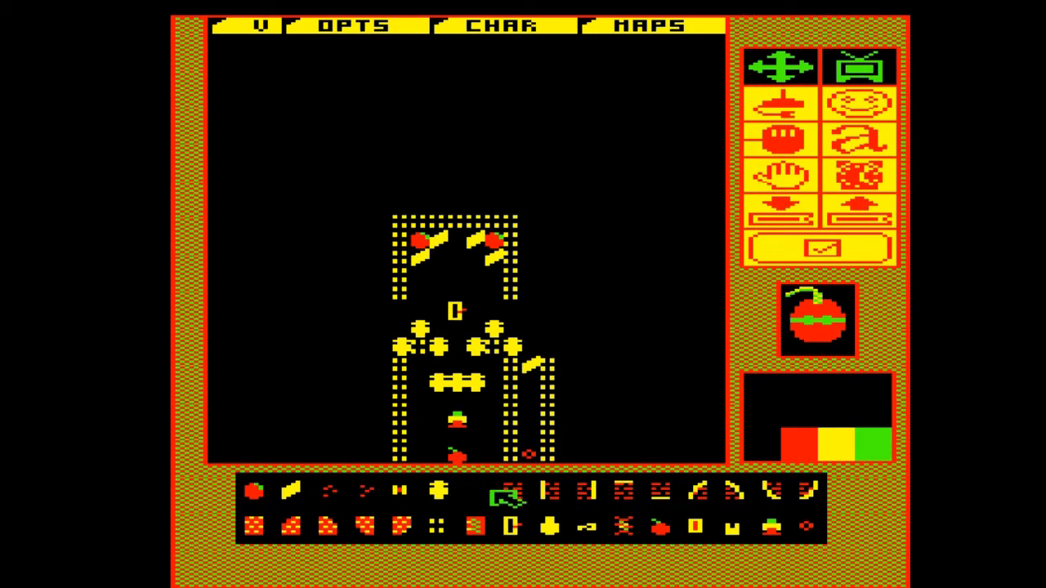
left_click(738, 529)
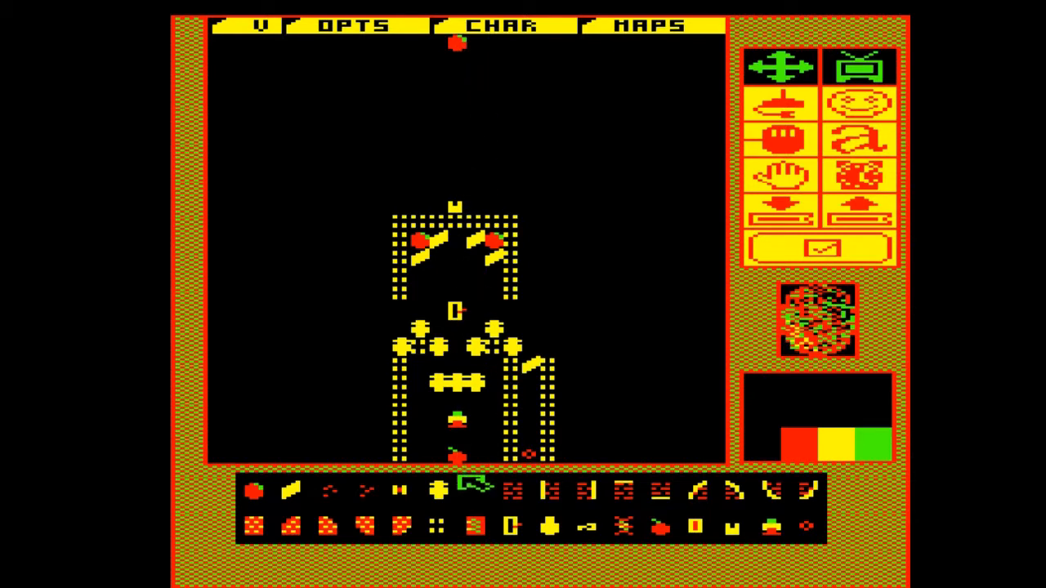
Build two solid brick walls from both ends of the dotted wall up to the map's upper edge, and erase the stray brick beside them
left_click(258, 525)
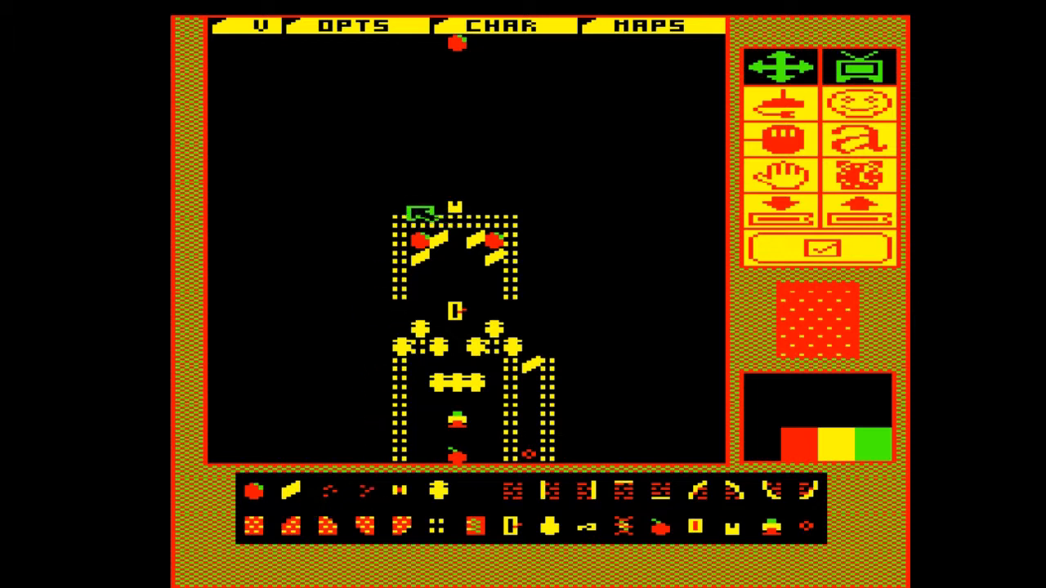
mouse_move(409, 211)
left_mouse_down()
mouse_move(397, 204)
mouse_move(402, 25)
left_mouse_up()
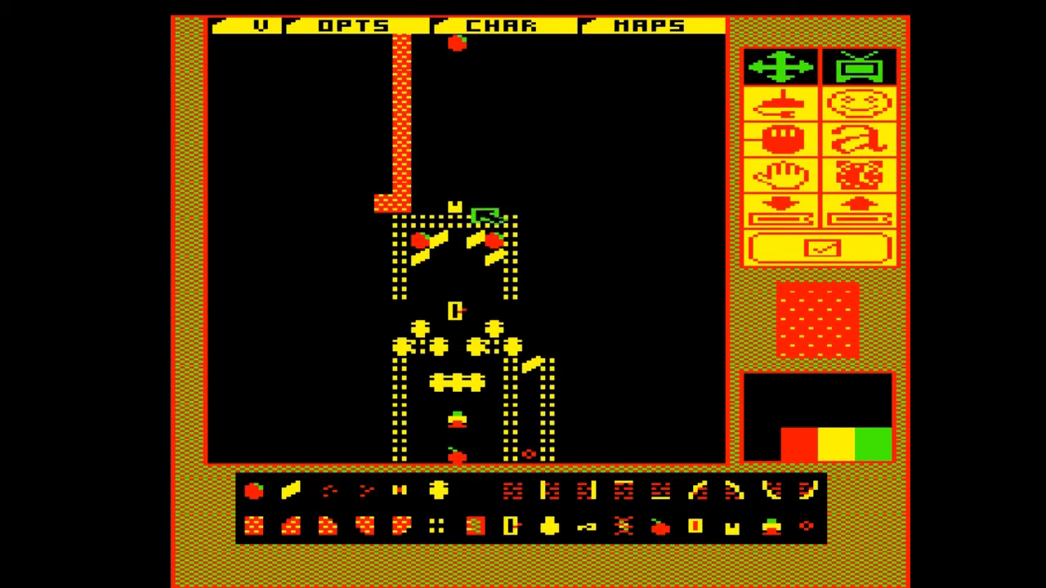
left_click_drag(515, 214, 518, 41)
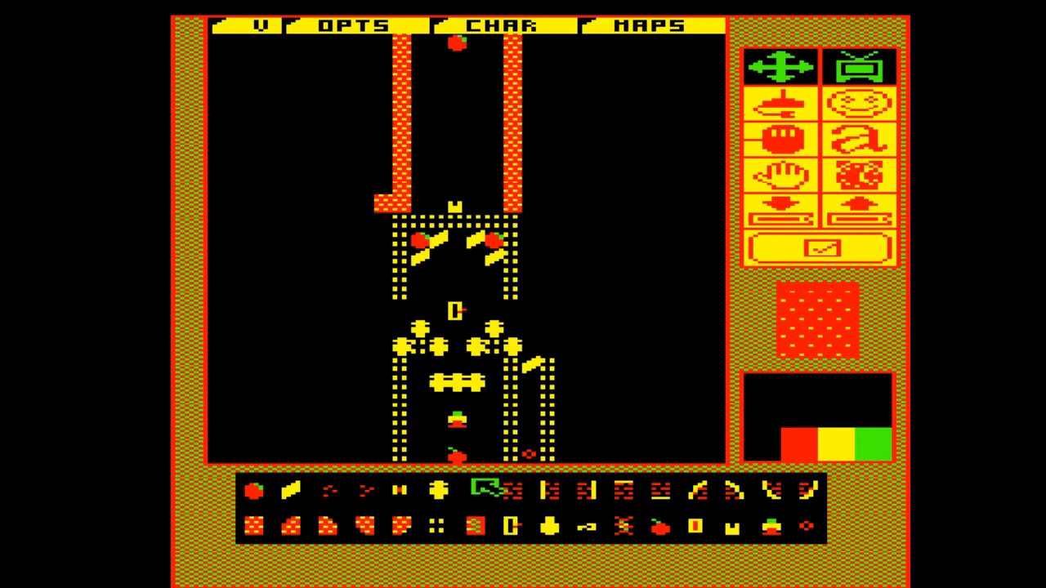
left_click(476, 483)
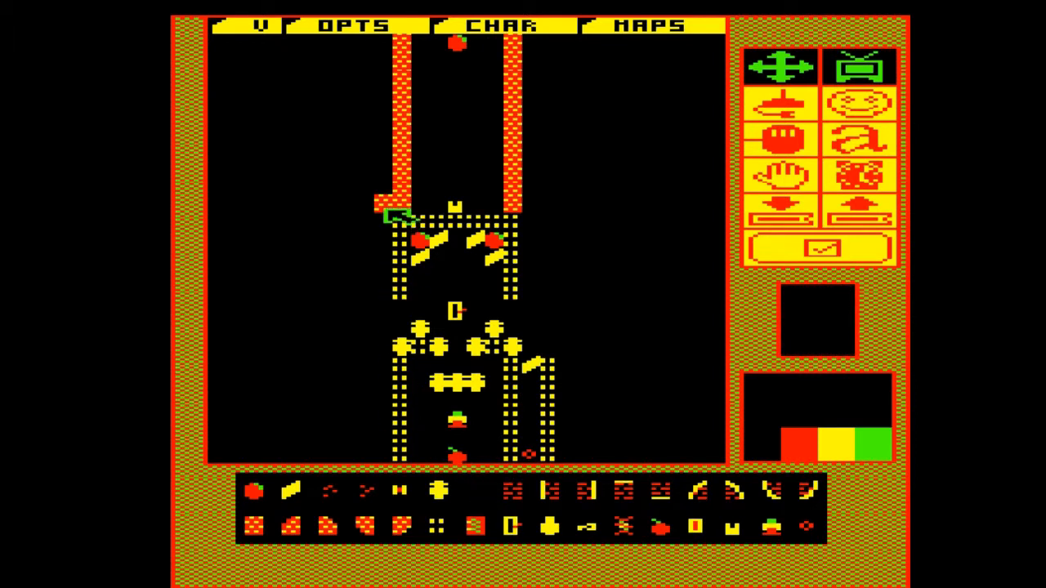
left_click(384, 206)
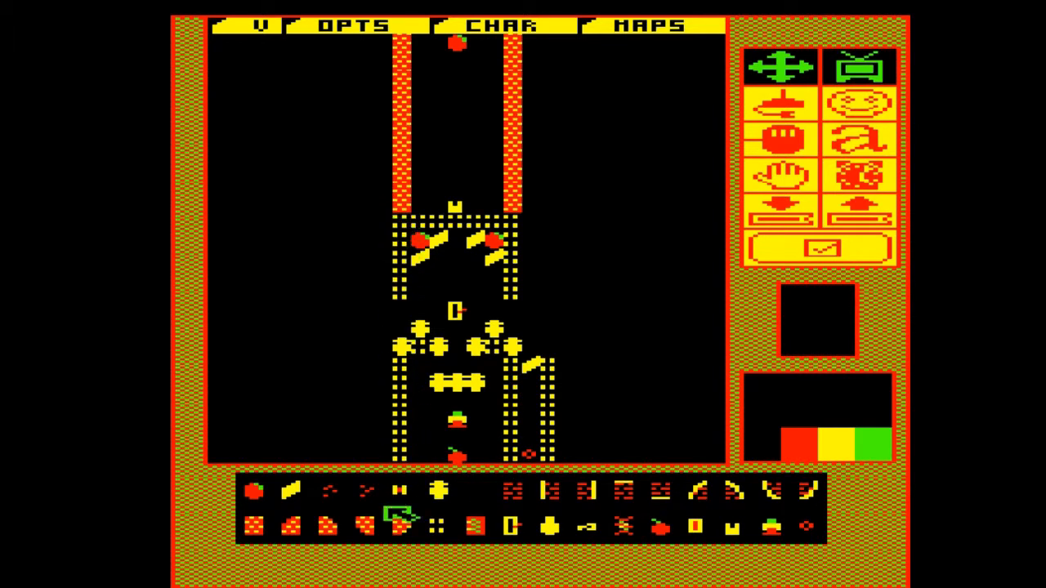
Put a safe in the middle of the upper dotted wall and move the crown directly beneath the topmost boulder
left_click(476, 527)
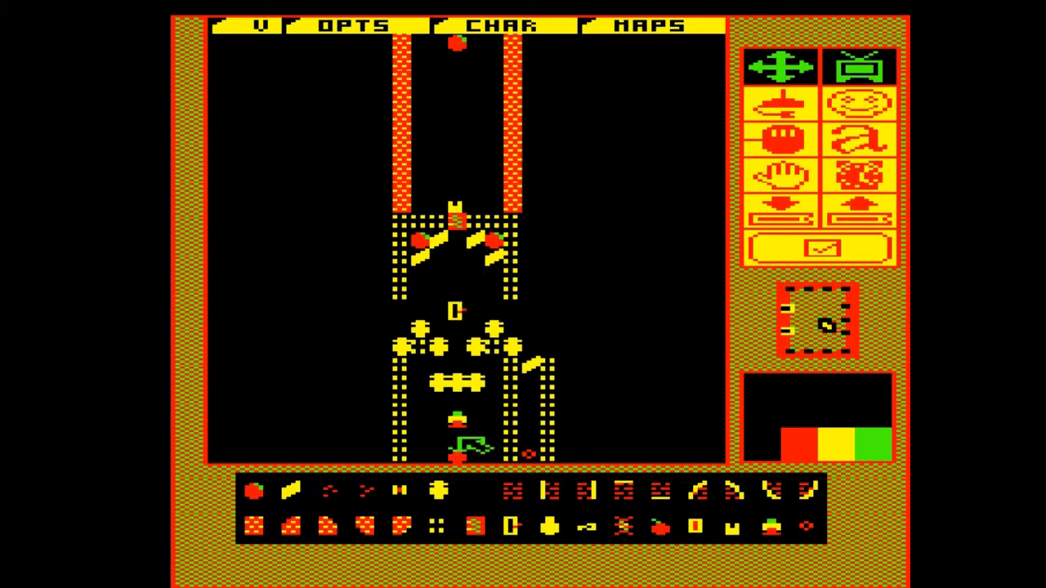
left_click(484, 488)
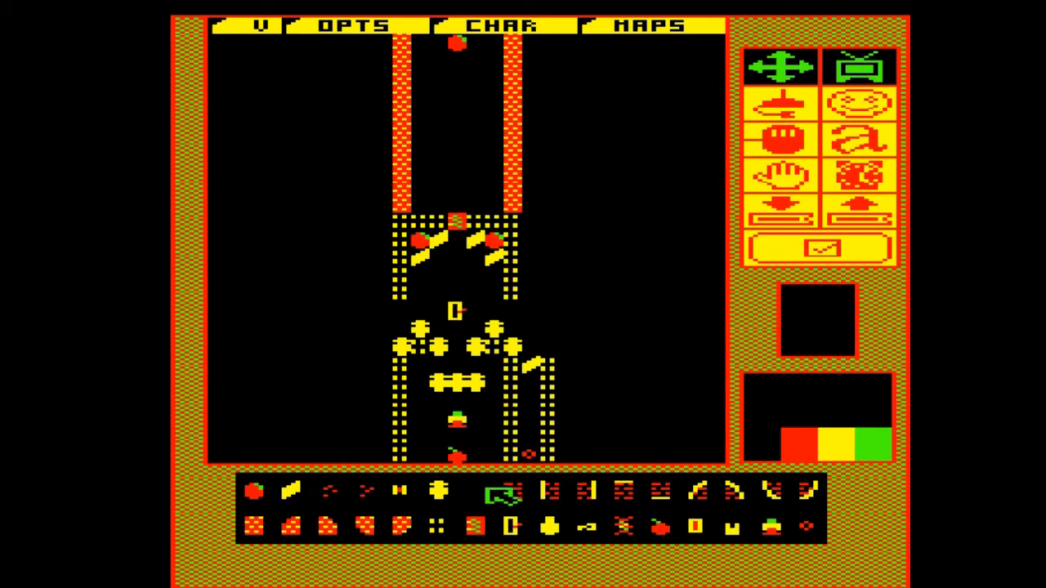
left_click(742, 528)
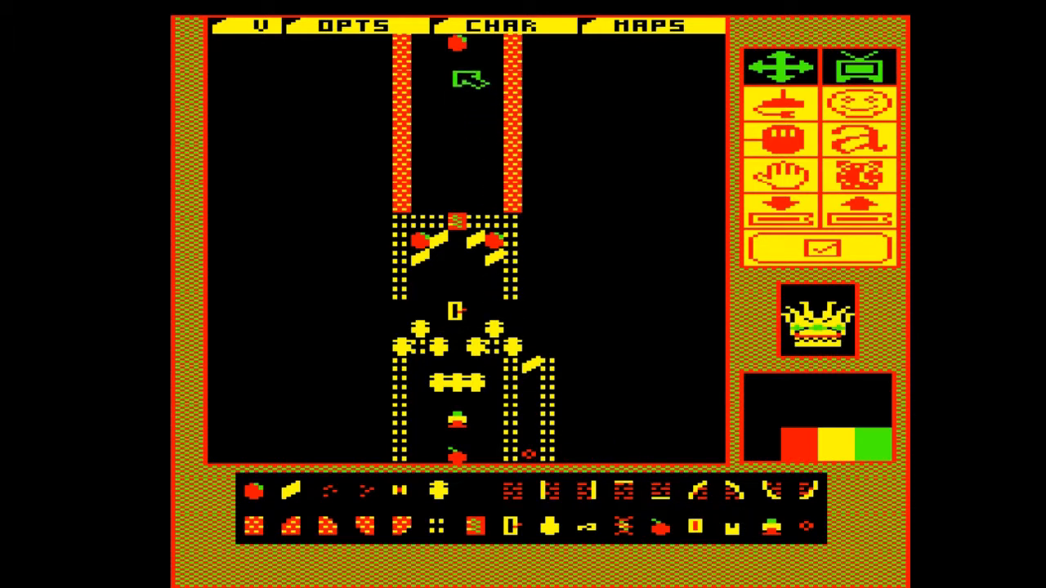
left_click(455, 64)
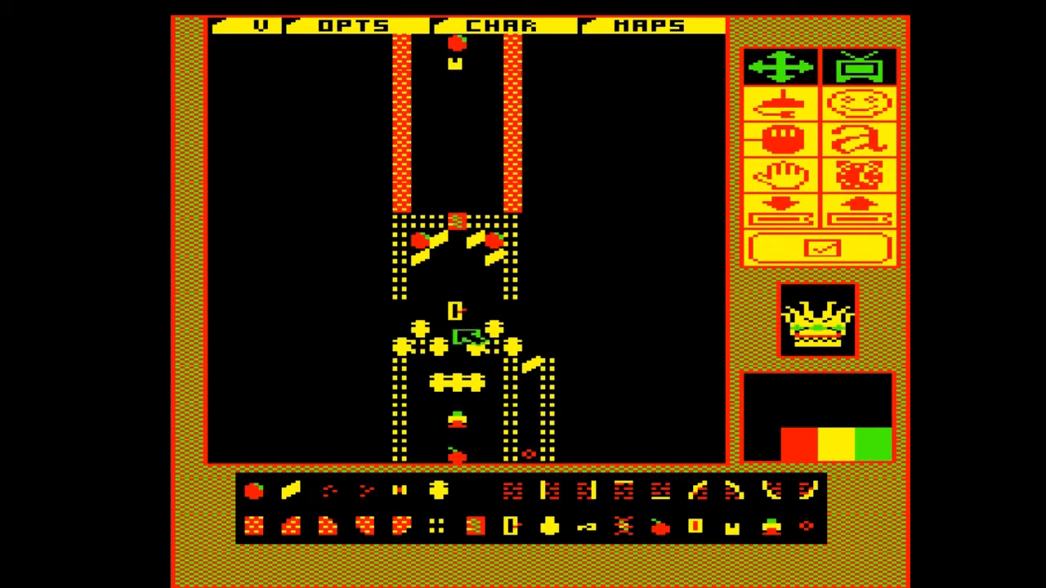
Place a skull on each side of the topmost boulder and a key at the map's right edge
left_click(442, 491)
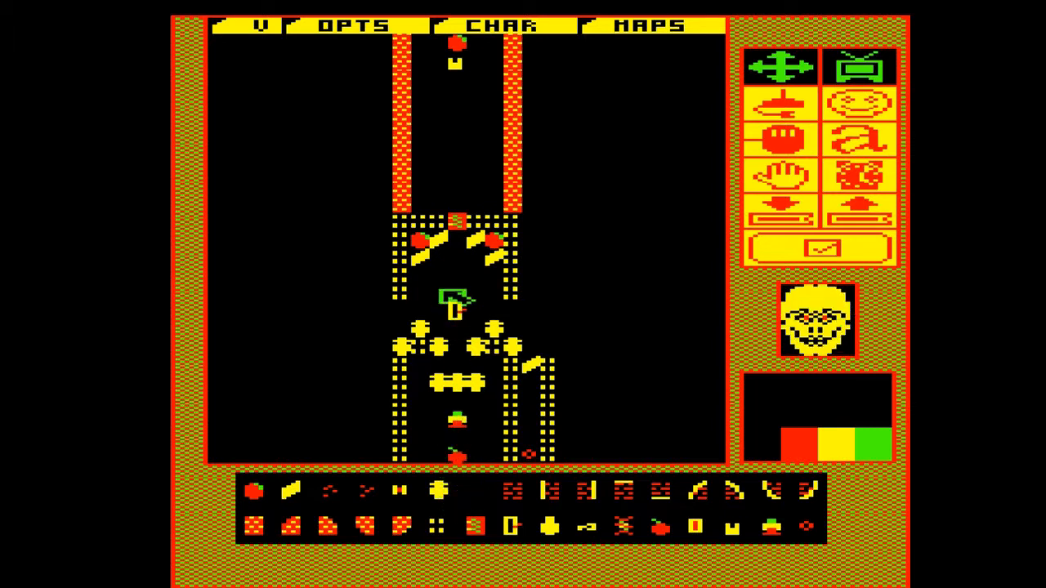
left_click(441, 46)
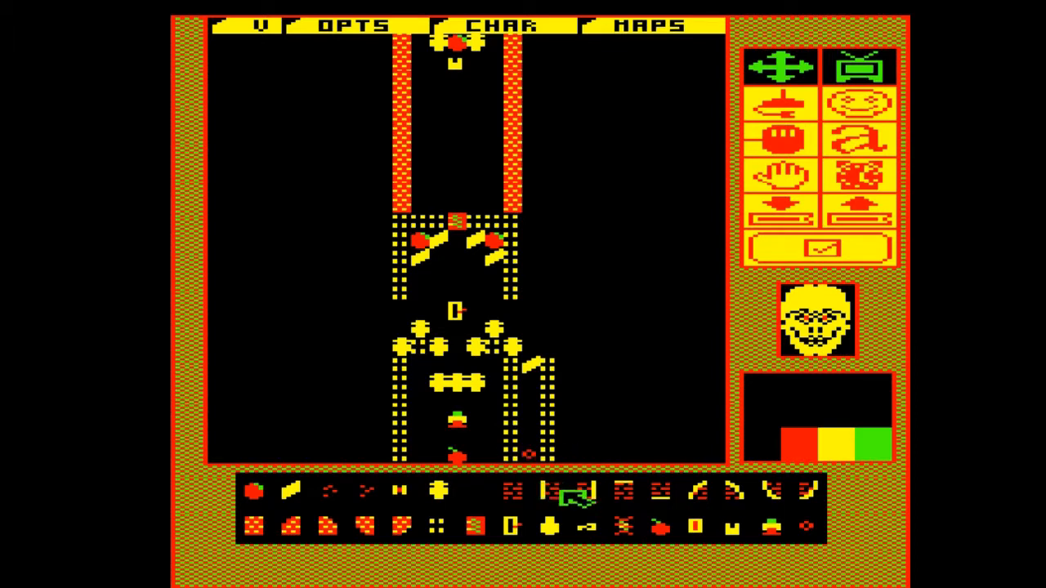
left_click(585, 527)
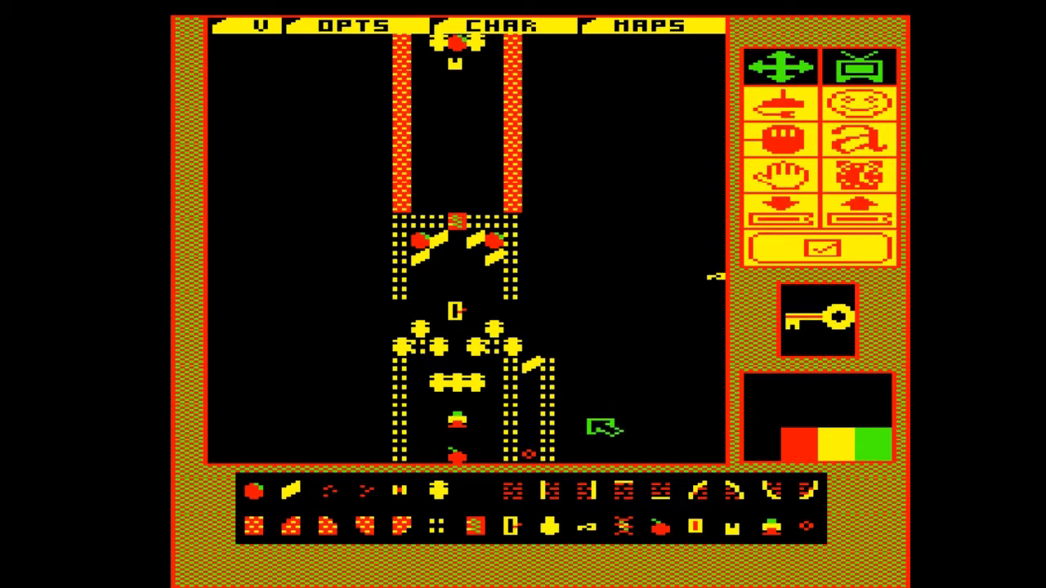
Extend the dotted wall from the lone diamond to the map's right edge and clear the vertical dotted wall beneath it
left_click(436, 529)
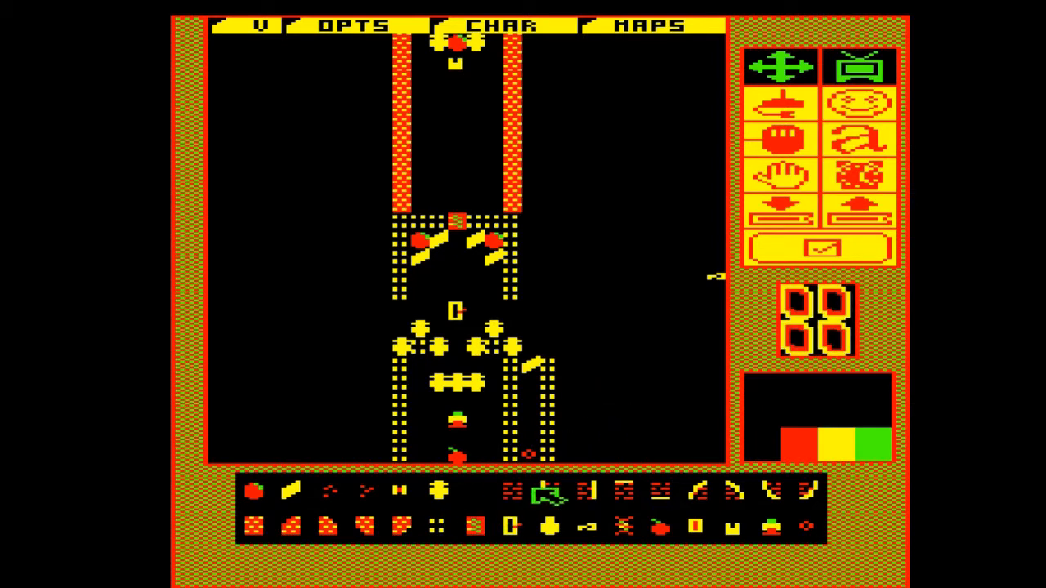
left_click_drag(553, 365, 725, 366)
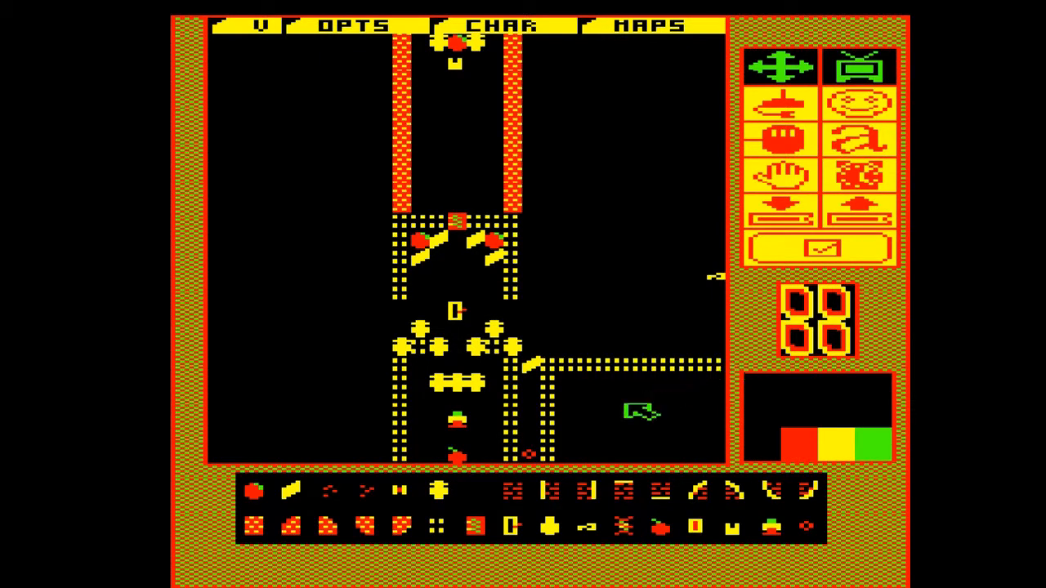
left_click(475, 492)
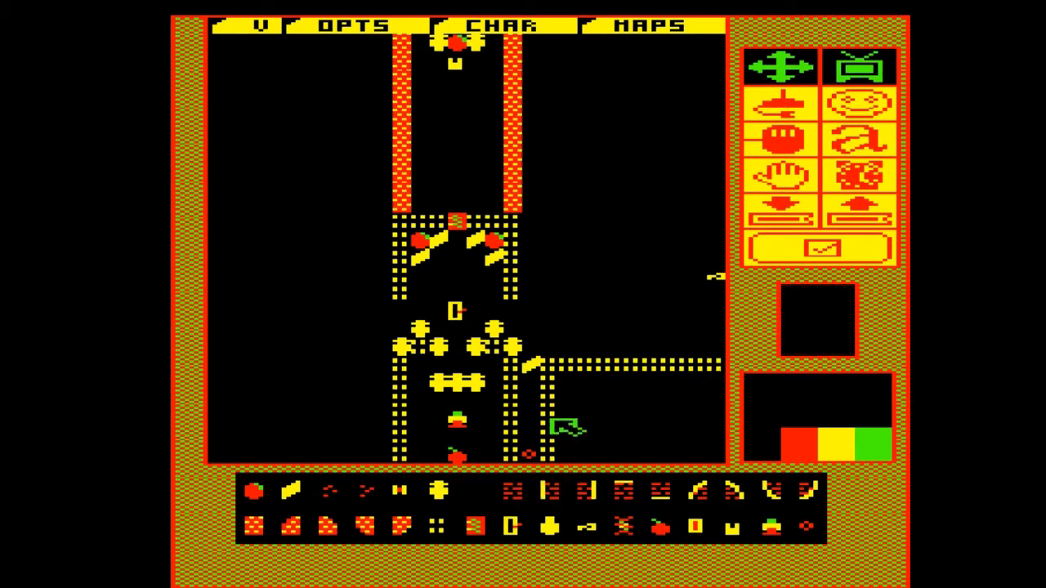
left_click_drag(552, 394, 553, 468)
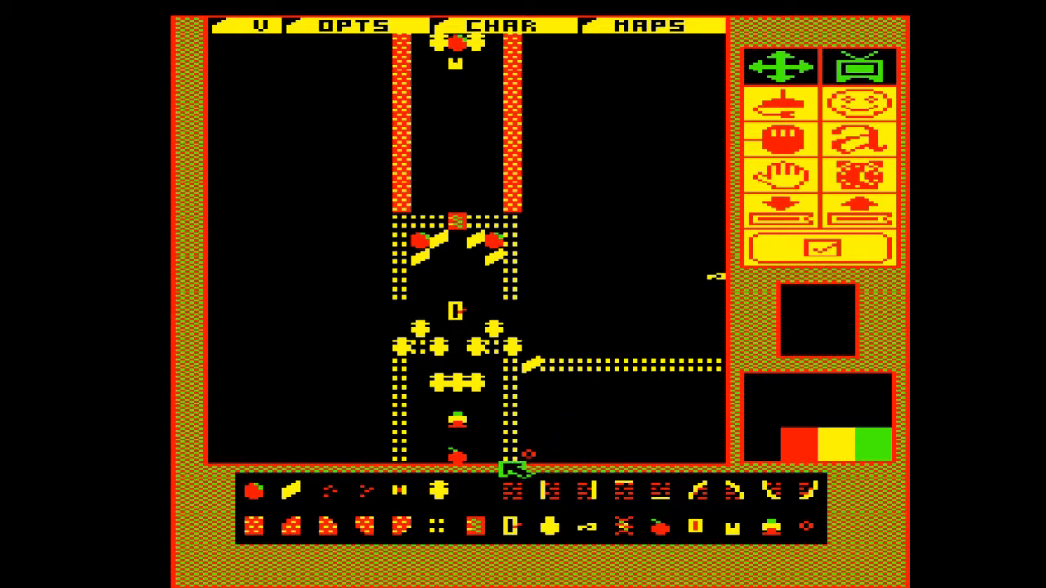
Place a time capsule in the map's upper-left corner and draw a horizontal and a vertical dotted wall crossing the area right of the corridor
left_click(695, 525)
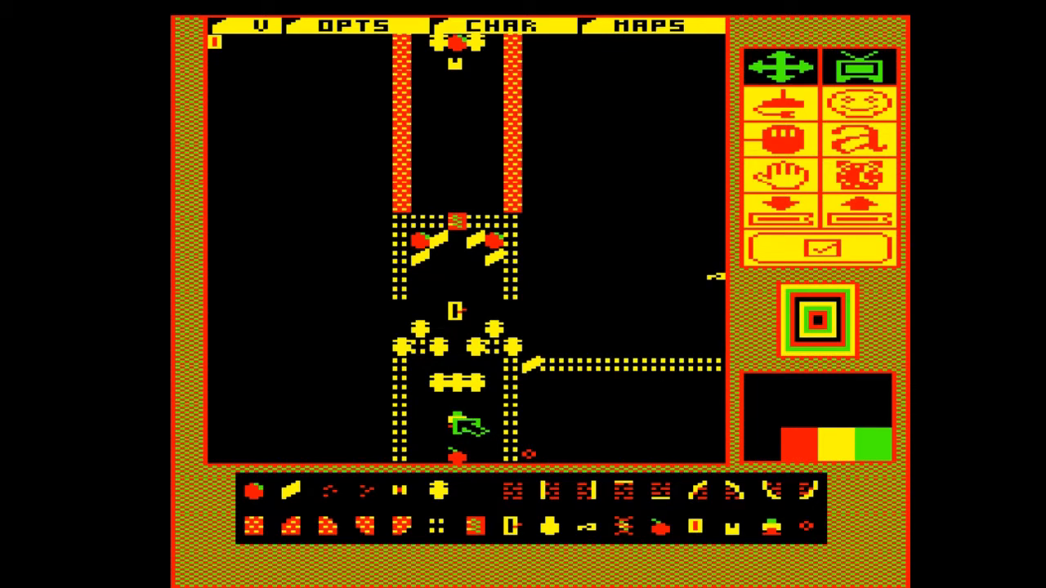
left_click(442, 528)
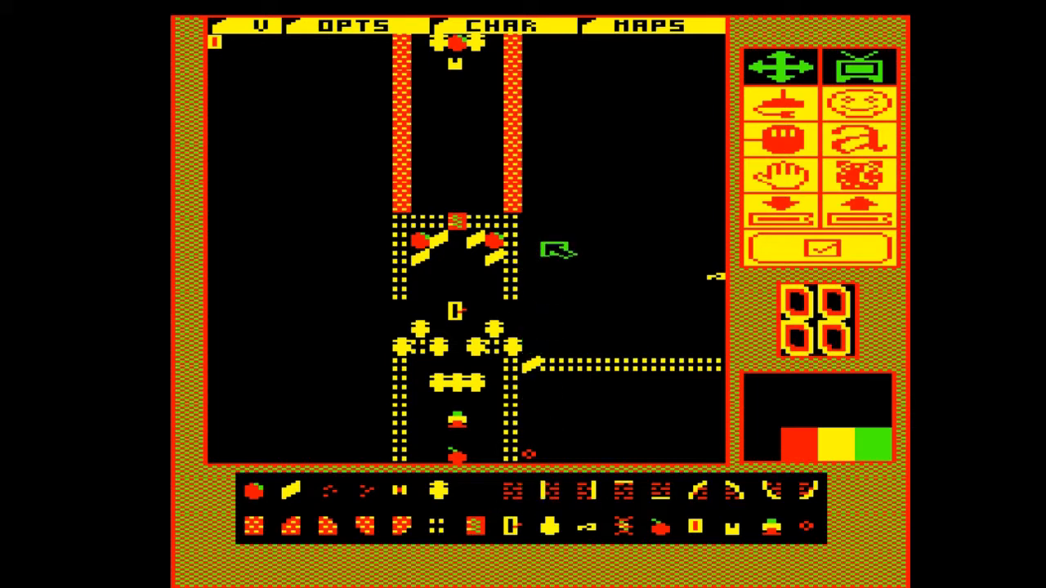
left_click_drag(527, 208, 703, 207)
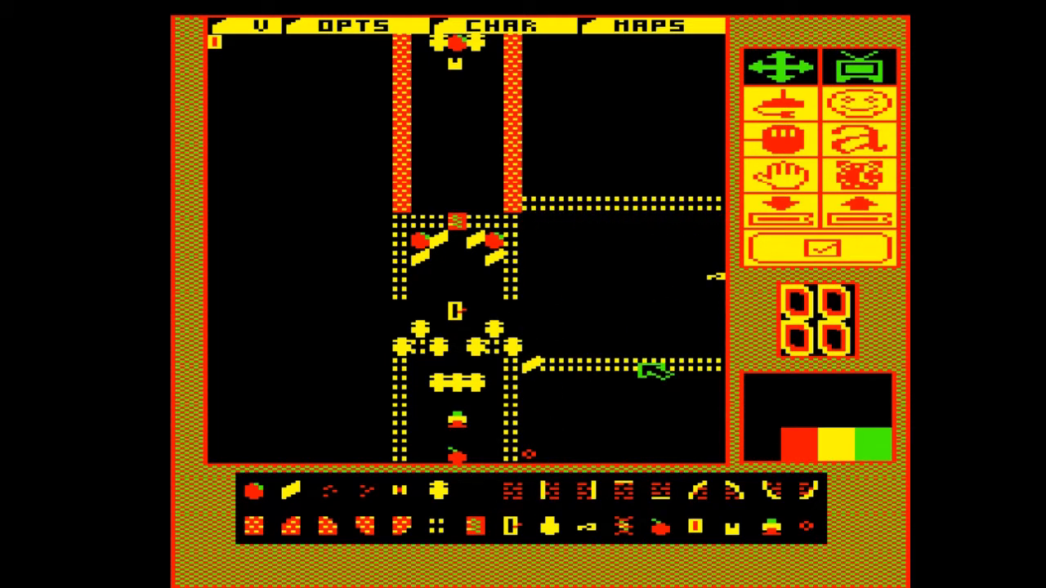
left_click_drag(622, 356, 620, 41)
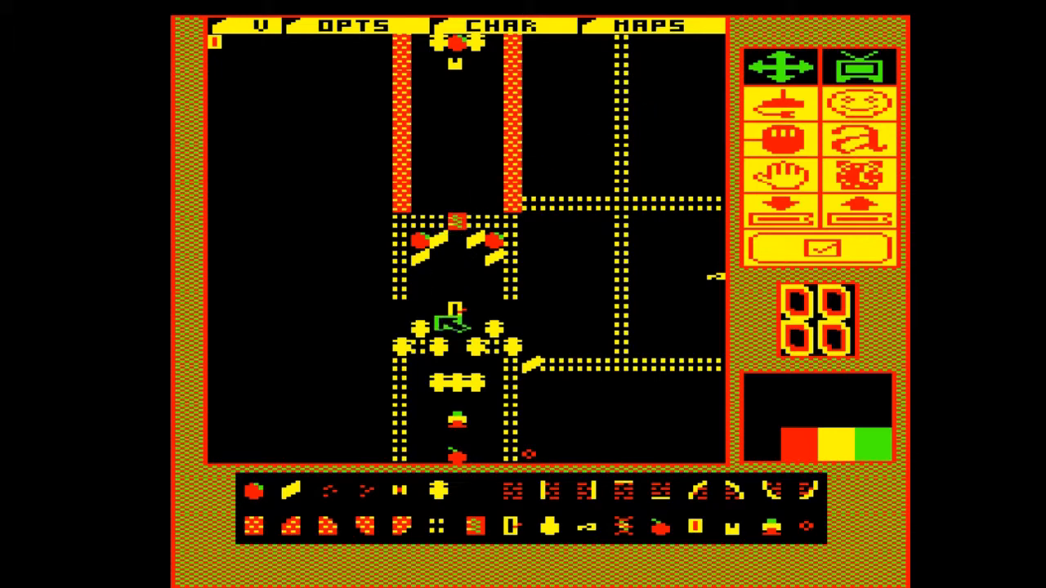
Erase tiles from the crossing dotted walls to open gaps left of the crossing, at the vertical wall's upper end and at the map's right edge
left_click(478, 489)
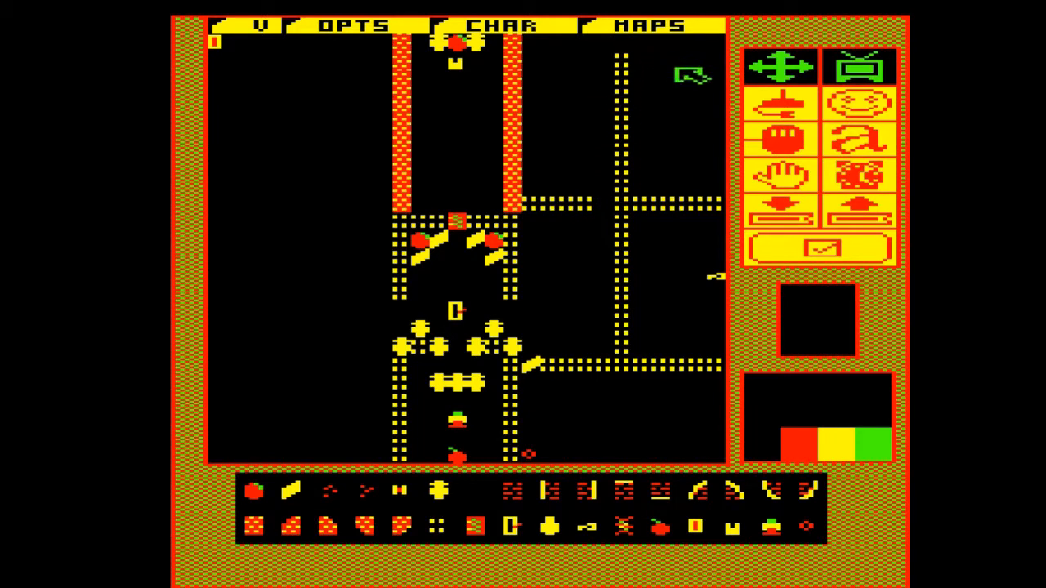
left_click(716, 203)
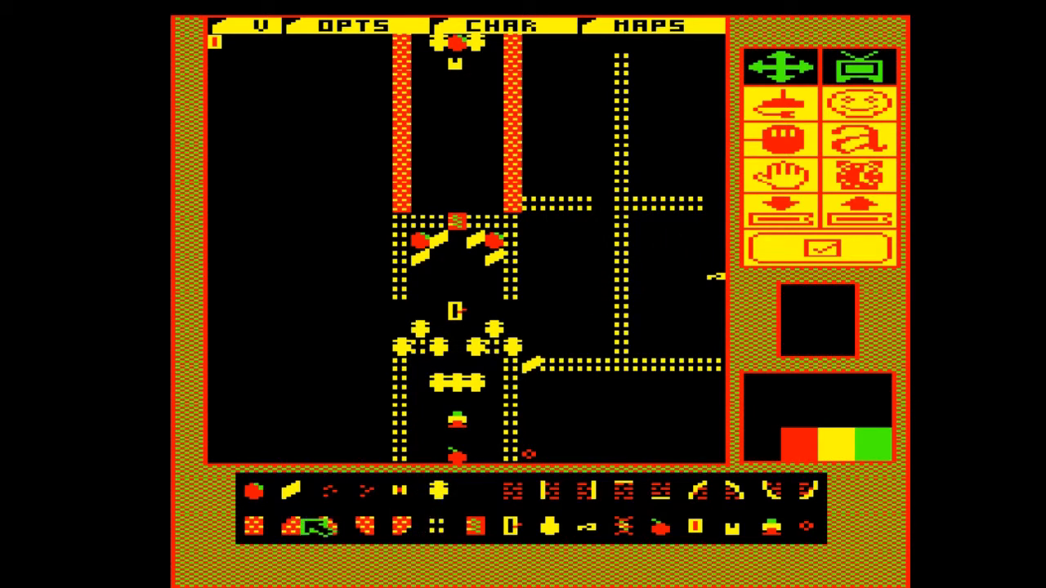
Build a three-tile brick ledge under the crown with a flat-topped middle and rounded upper corners on both ends
left_click(625, 488)
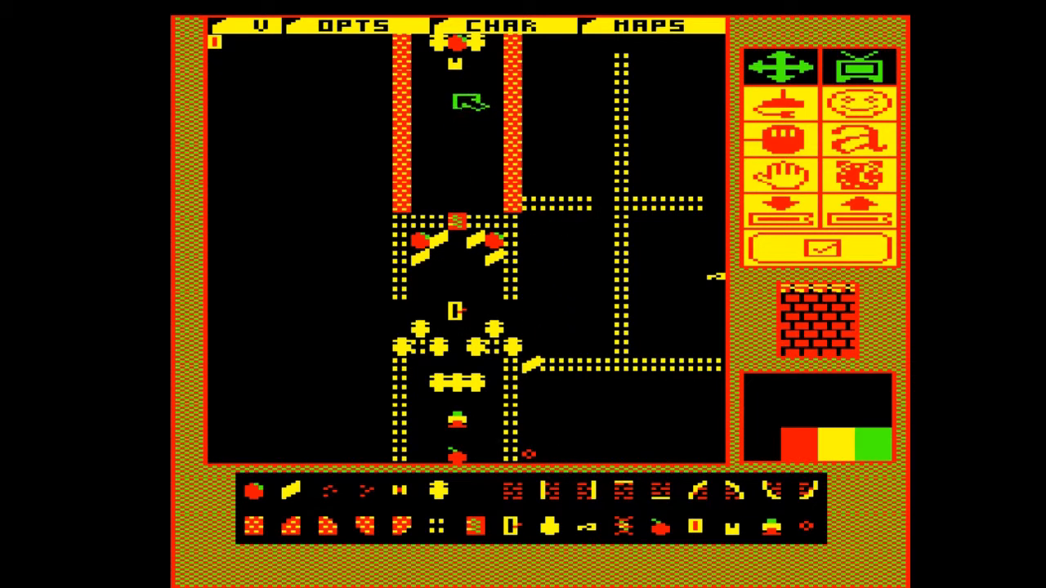
left_click(458, 79)
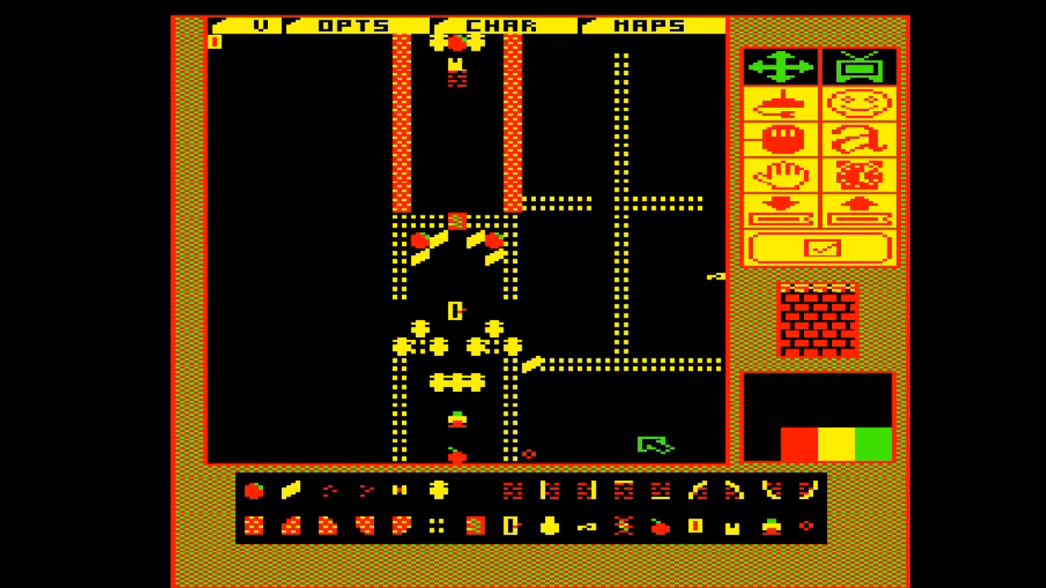
left_click(658, 483)
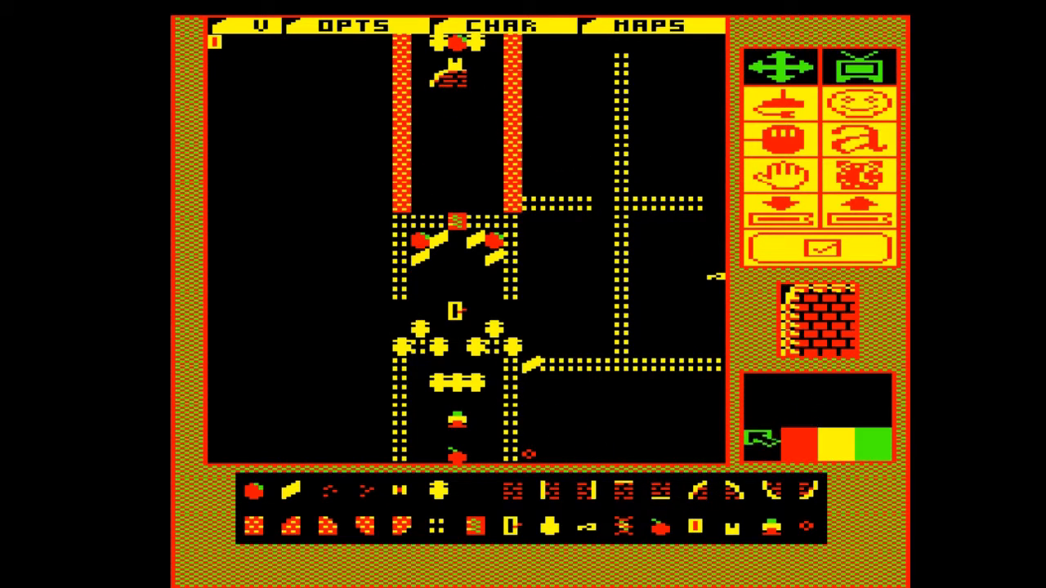
left_click(728, 495)
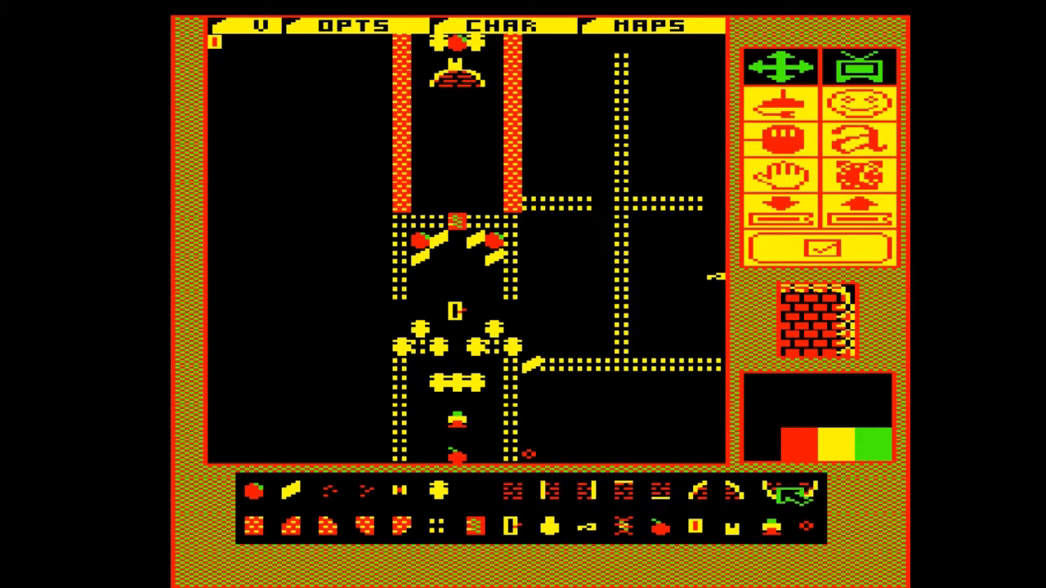
Add a brick with a rounded lower-left corner against the right brick wall and one with a rounded upper-right corner against the left wall
left_click(769, 490)
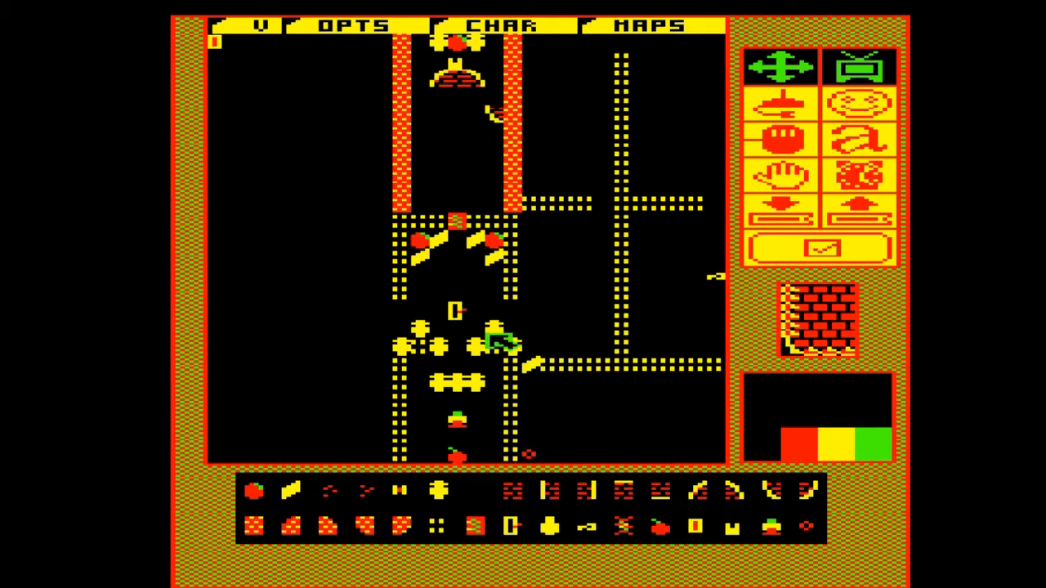
left_click(733, 490)
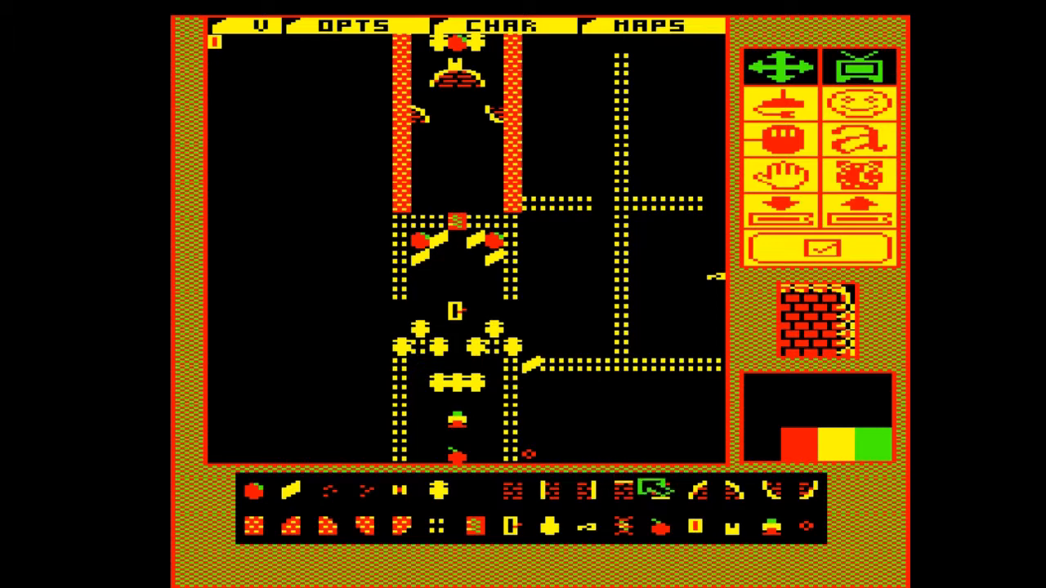
Build a second three-tile rounded brick ledge lower in the corridor, clearing the extra bricks beneath it, and add three diamonds around it
left_click(622, 490)
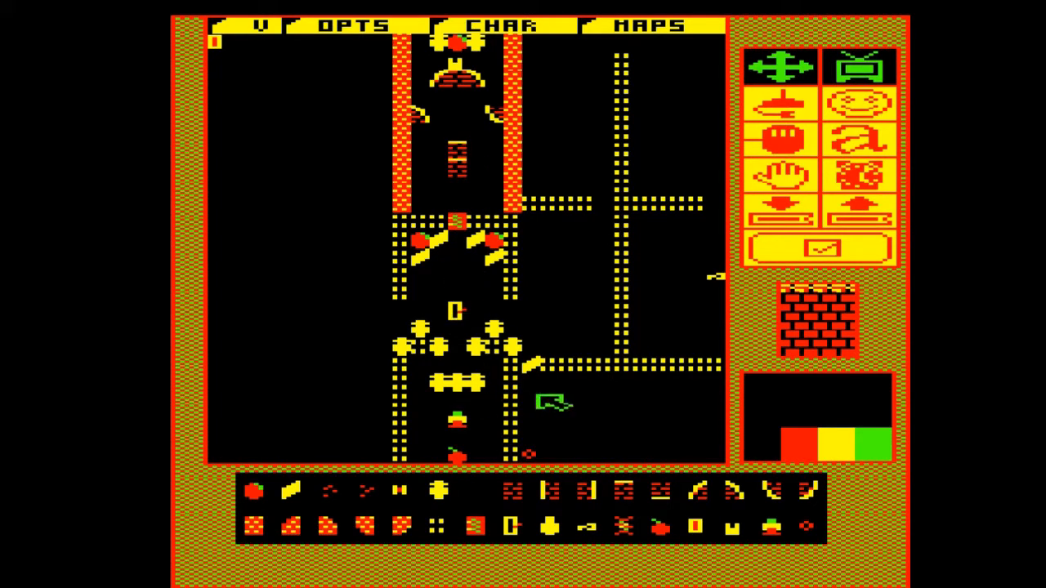
left_click(713, 507)
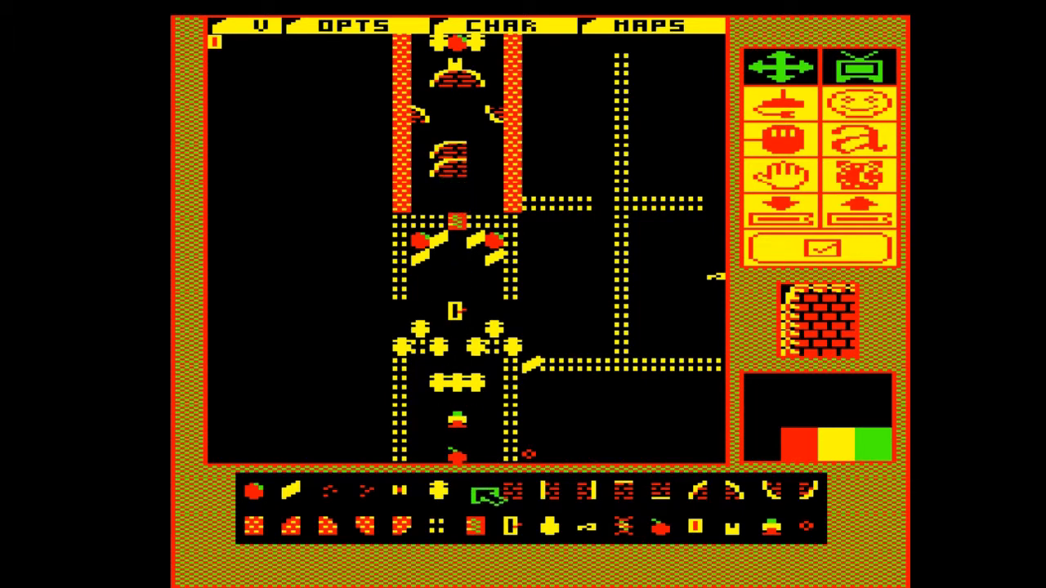
left_click(474, 491)
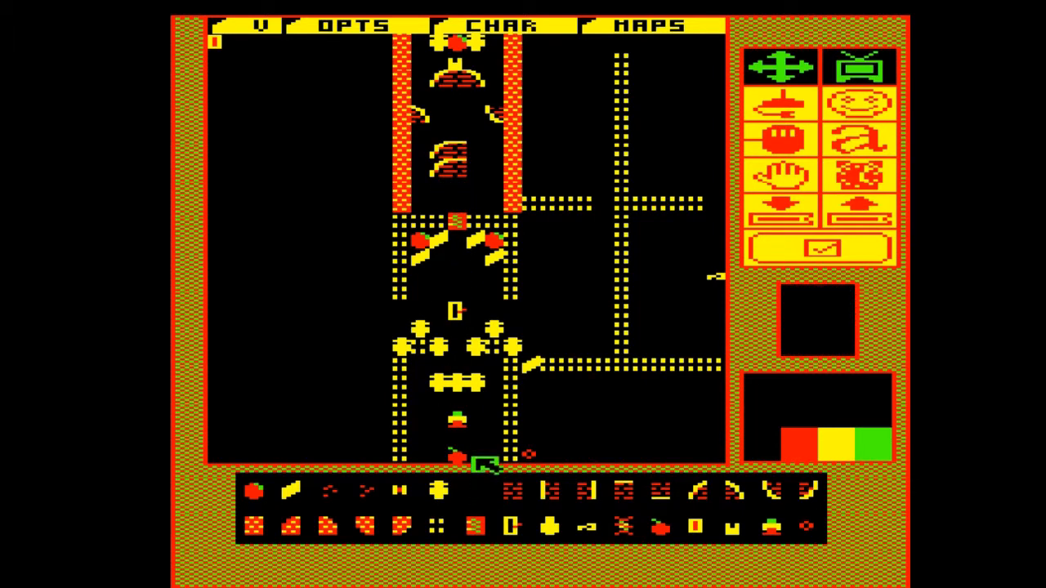
left_click(460, 170)
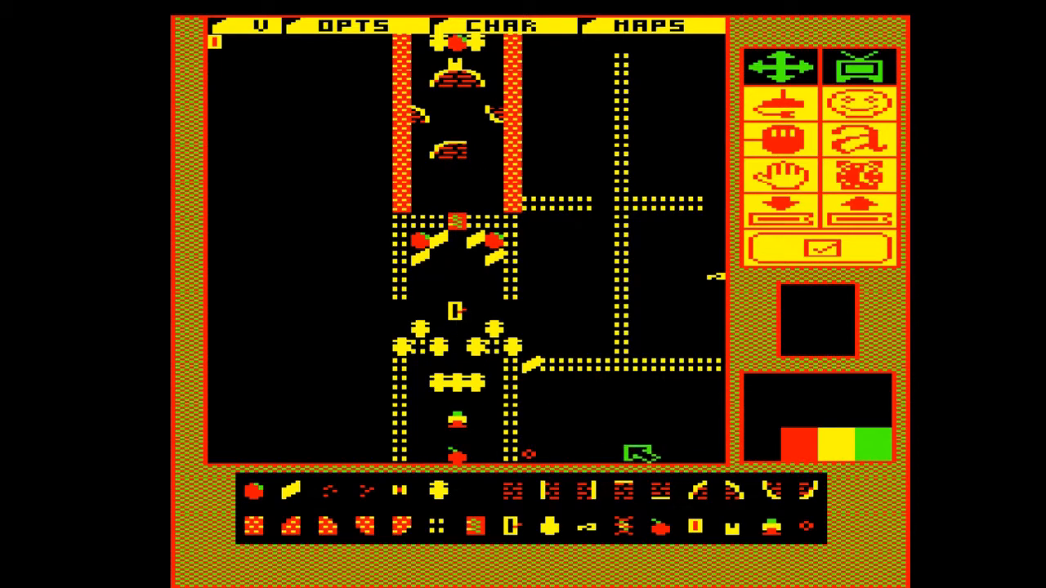
left_click(744, 490)
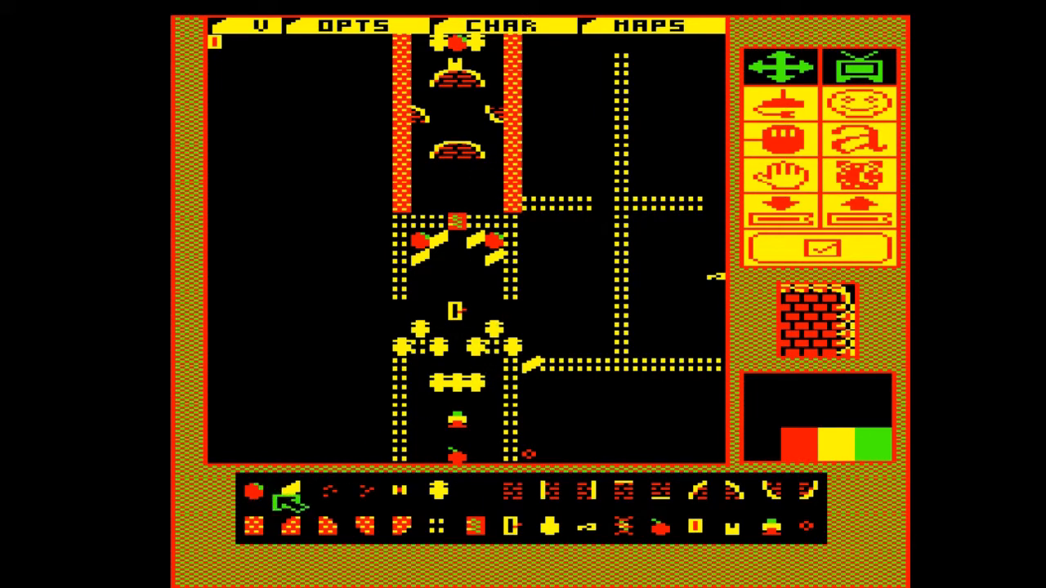
left_click(292, 494)
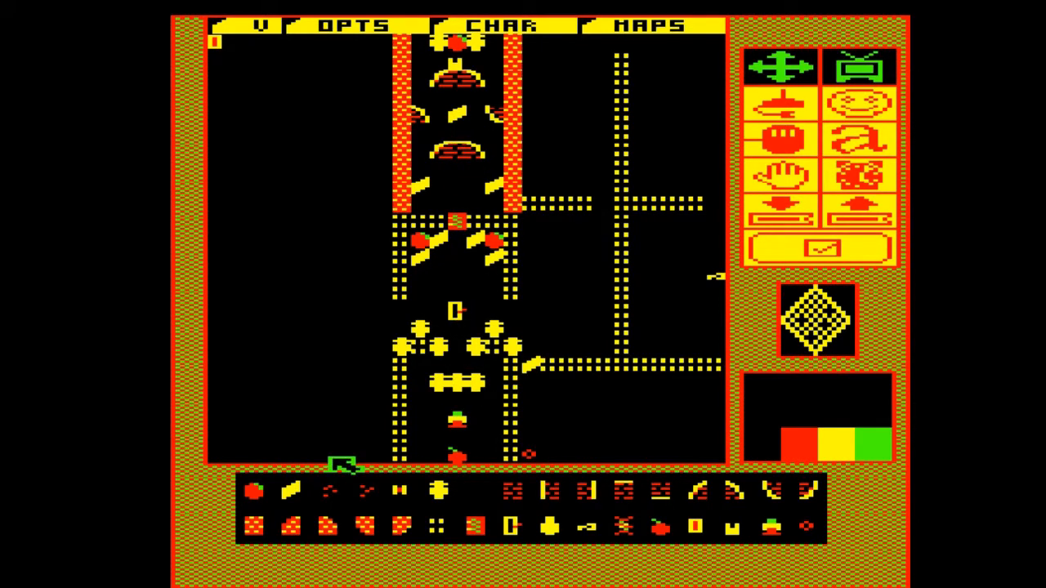
Lay a flat-topped brick floor from the corridor to the map's left edge, with an egg standing on a diamond embedded in it
left_click(585, 488)
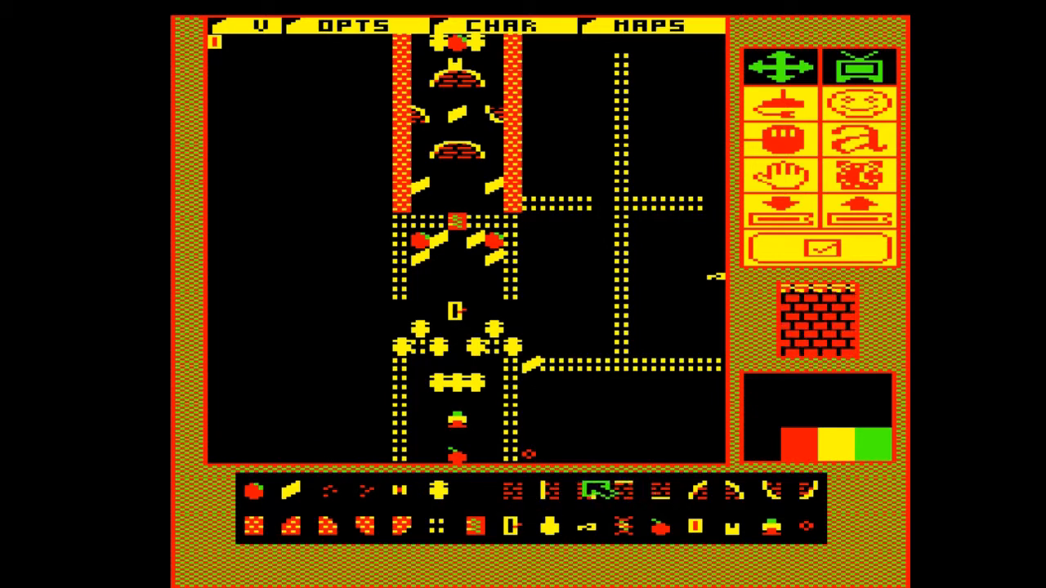
left_click_drag(401, 357, 233, 358)
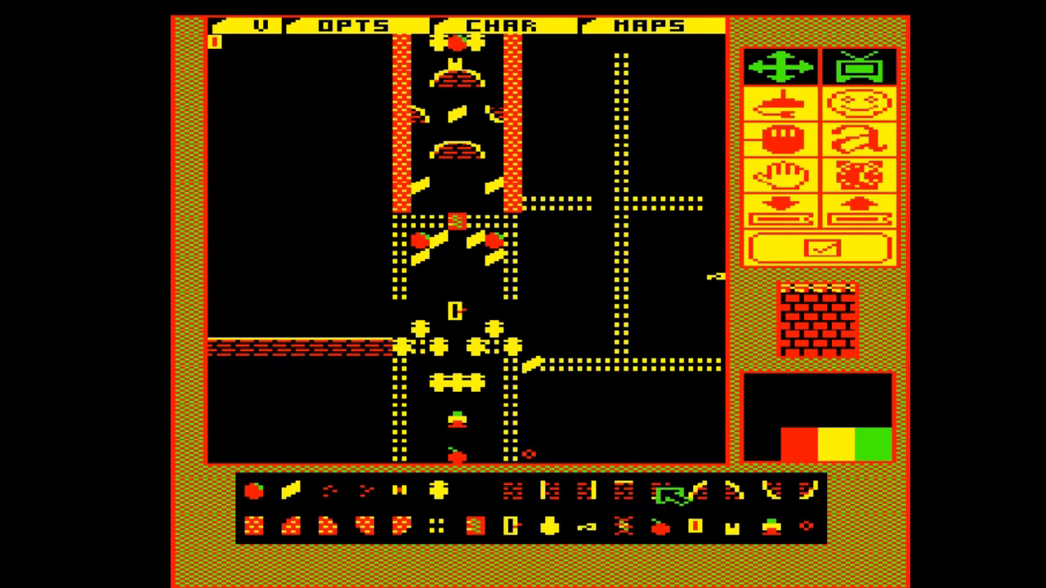
left_click(547, 522)
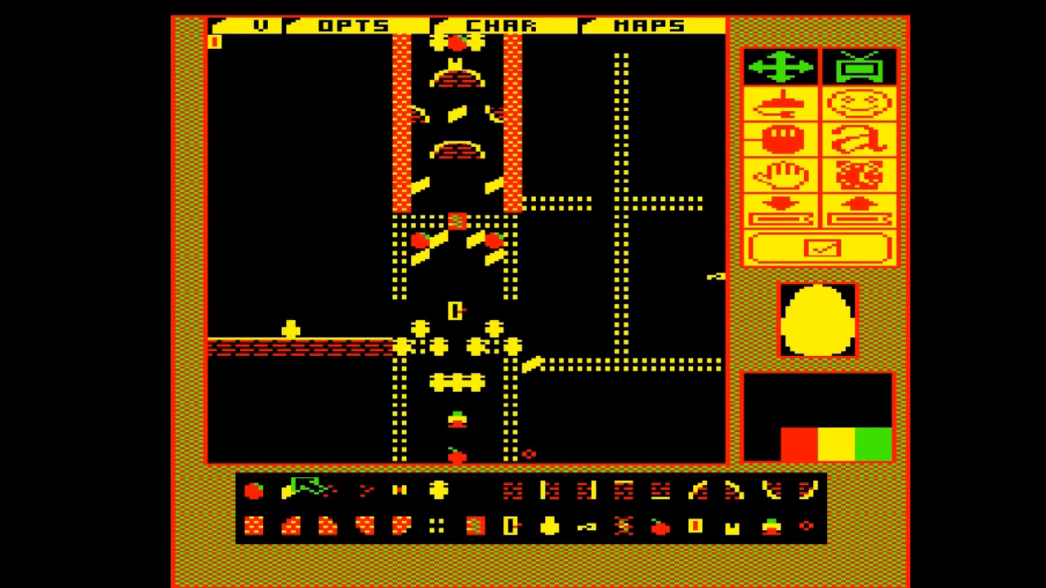
left_click(294, 488)
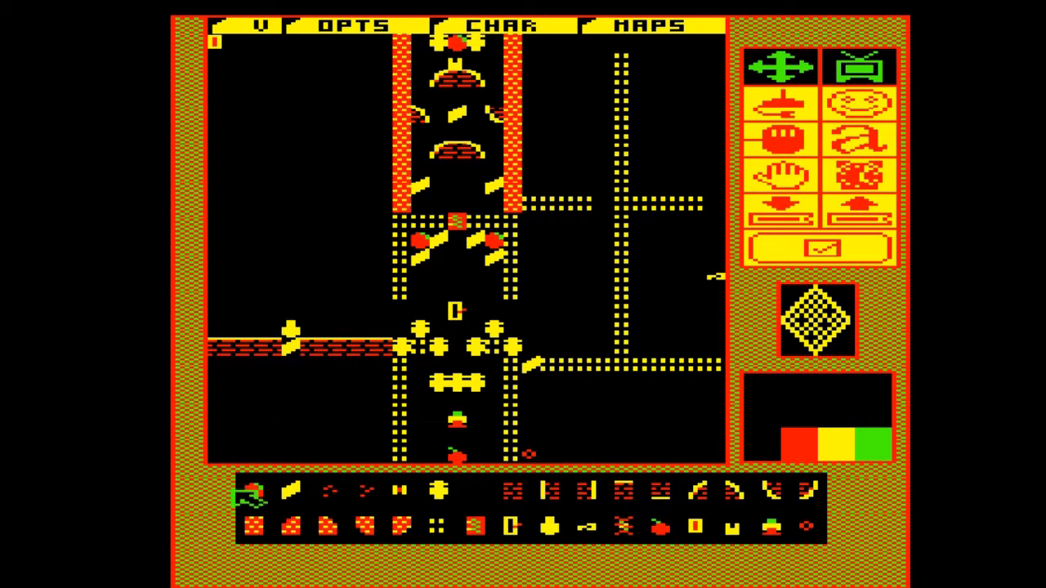
Place a rock on top of the egg, earth tiles on both sides of the egg, and a diamond left of the rock
left_click(271, 492)
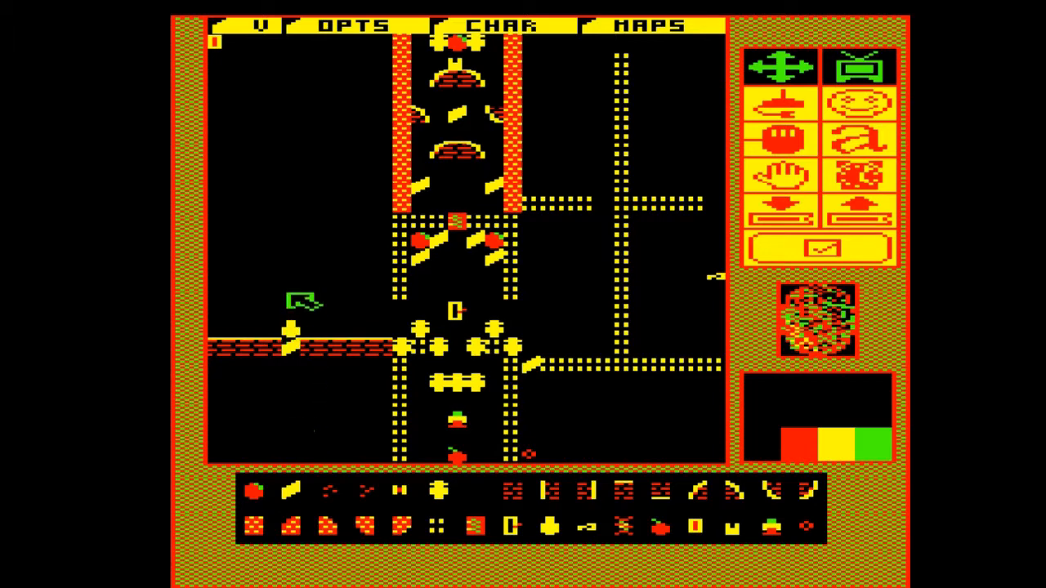
left_click(290, 314)
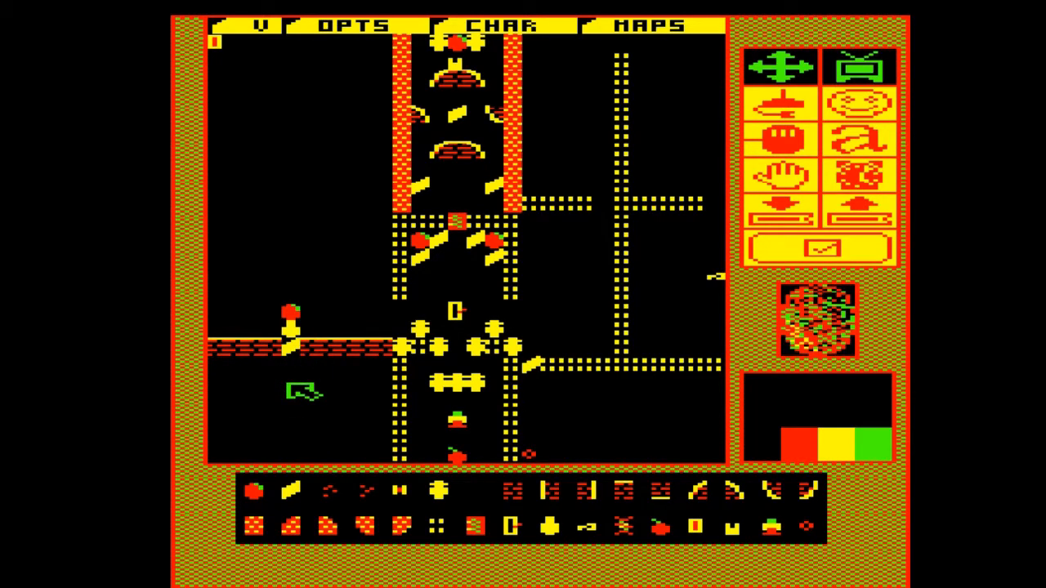
left_click(331, 488)
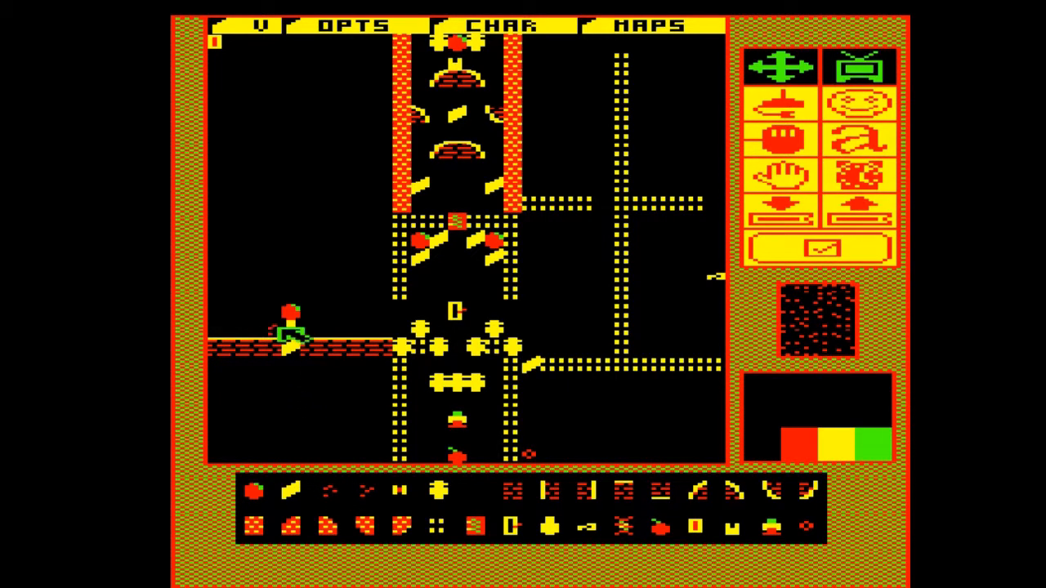
left_click(364, 492)
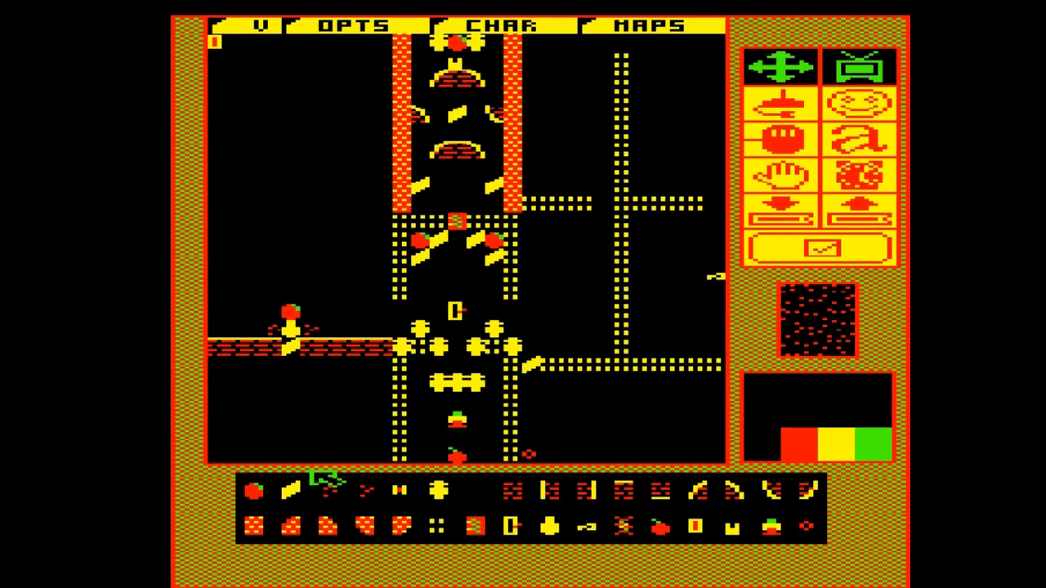
left_click(318, 490)
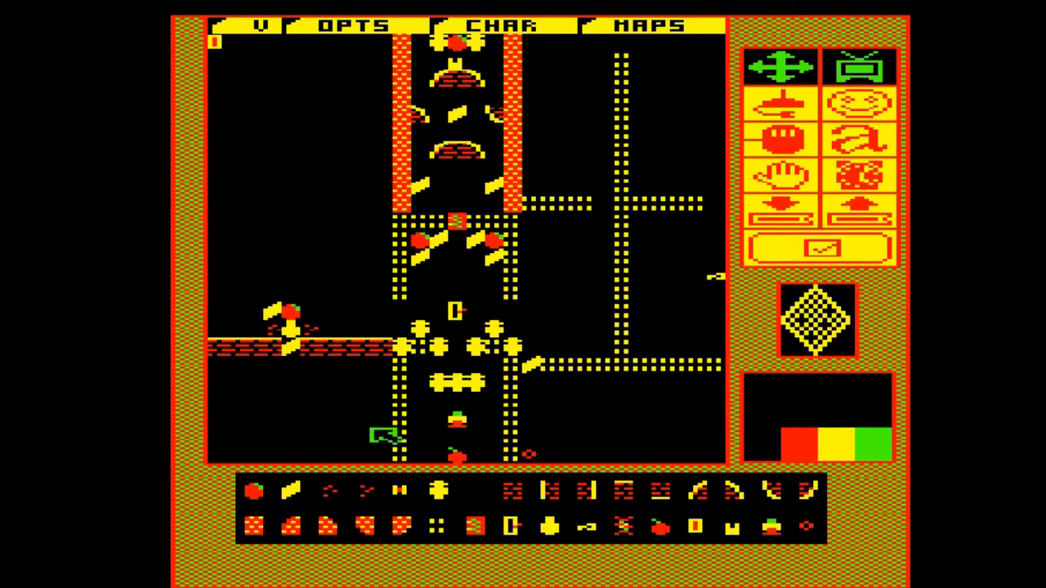
Lay a flat-bottomed brick ceiling above the egg passage, from the corridor wall to the map's left edge
left_click(672, 505)
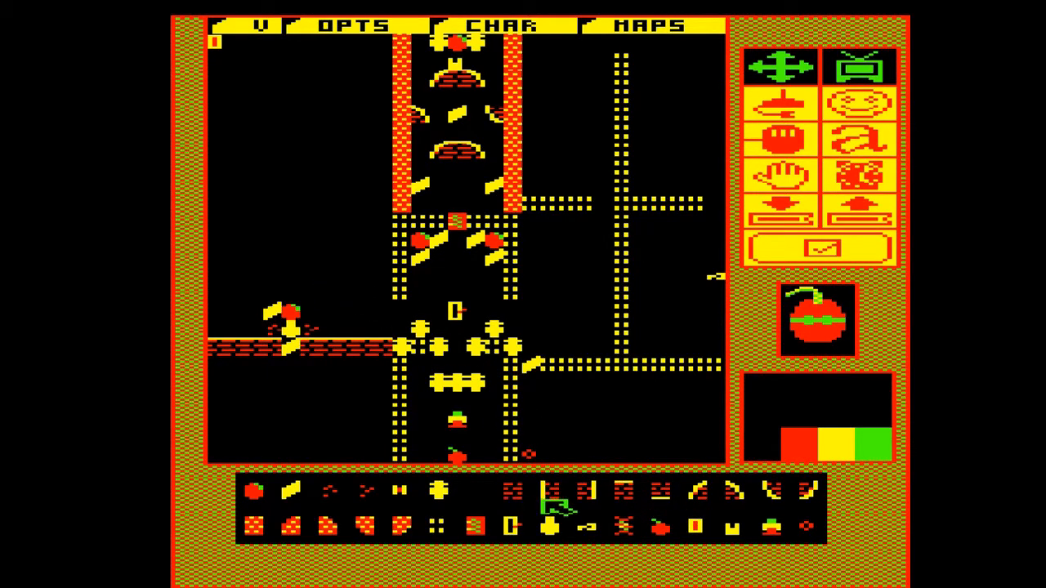
left_click(670, 490)
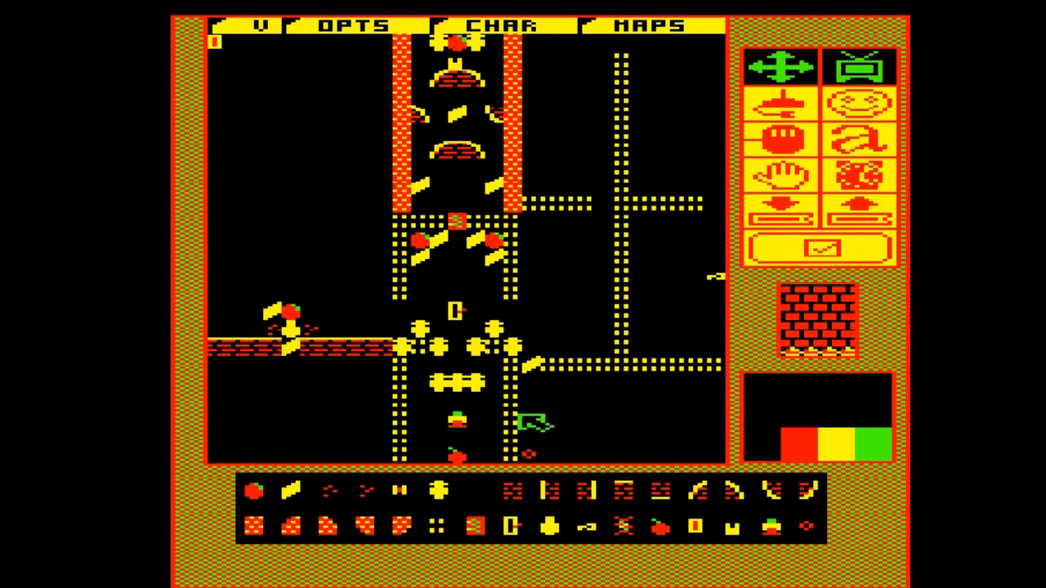
left_click_drag(392, 295, 234, 295)
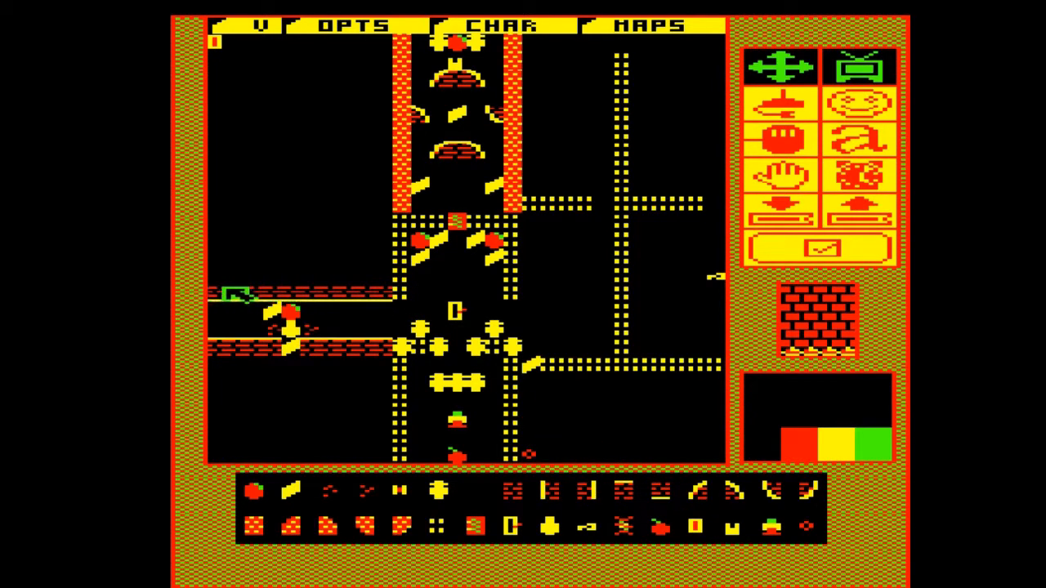
Put a safe at each end of the passage's brick ceiling and stack a two-tile-wide column of skulls above its middle
left_click(478, 525)
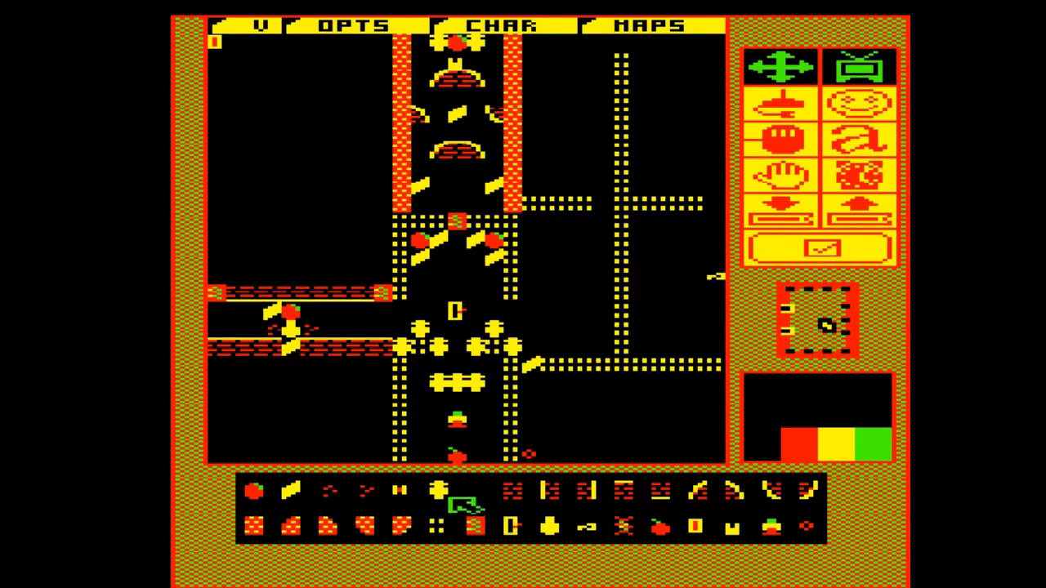
left_click(441, 488)
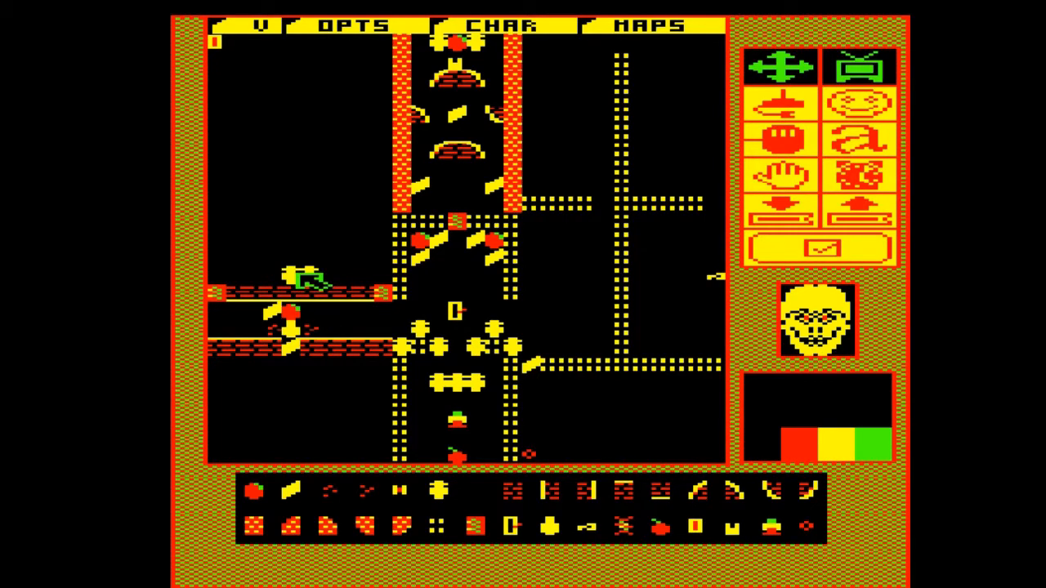
mouse_move(310, 280)
left_mouse_down()
mouse_move(313, 76)
mouse_move(320, 272)
left_mouse_up()
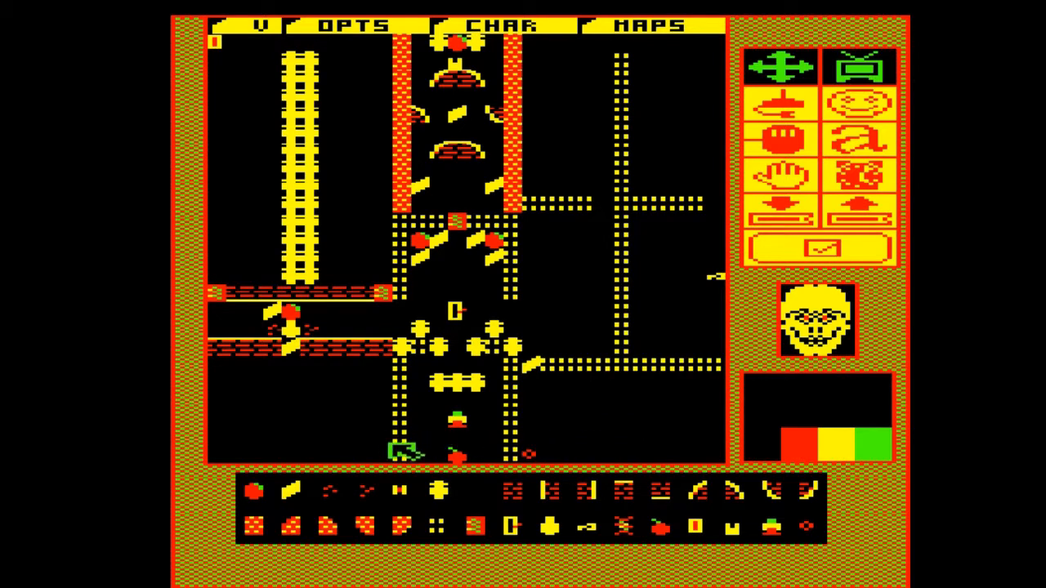
Place a rock at the upper end of the vertical dotted wall with a diamond on each side
left_click(251, 499)
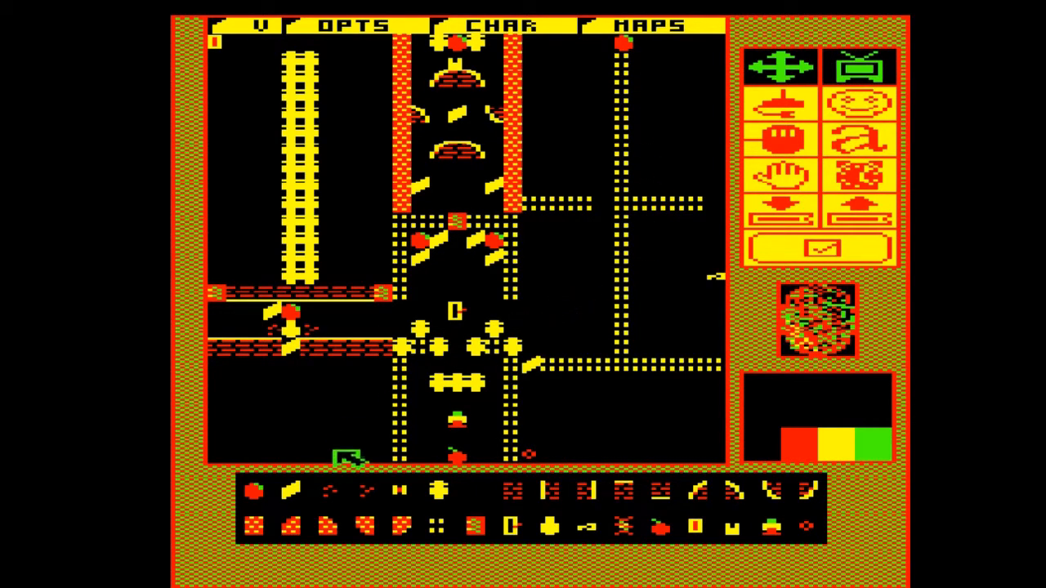
left_click(301, 491)
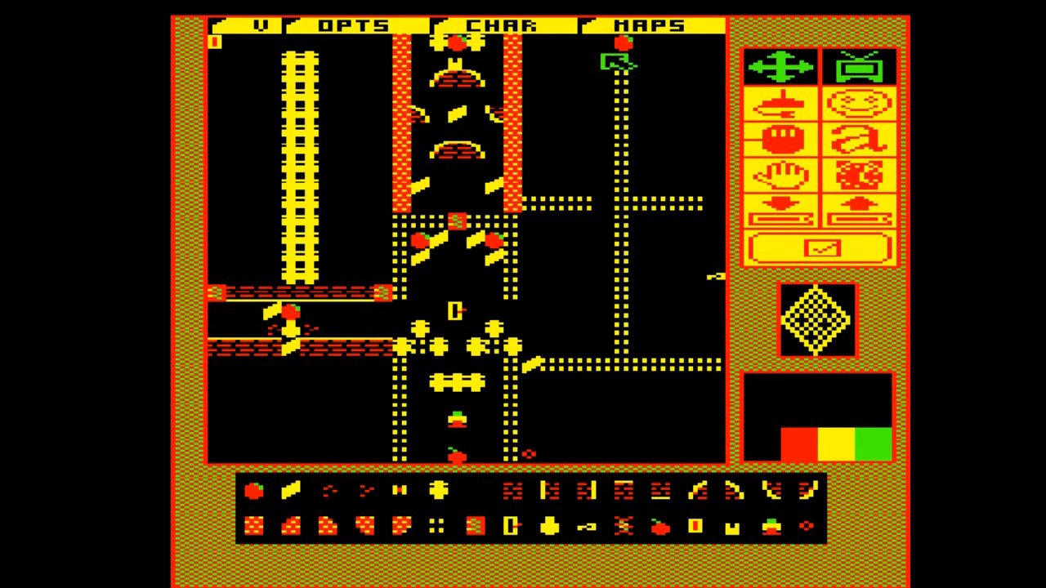
left_click(605, 43)
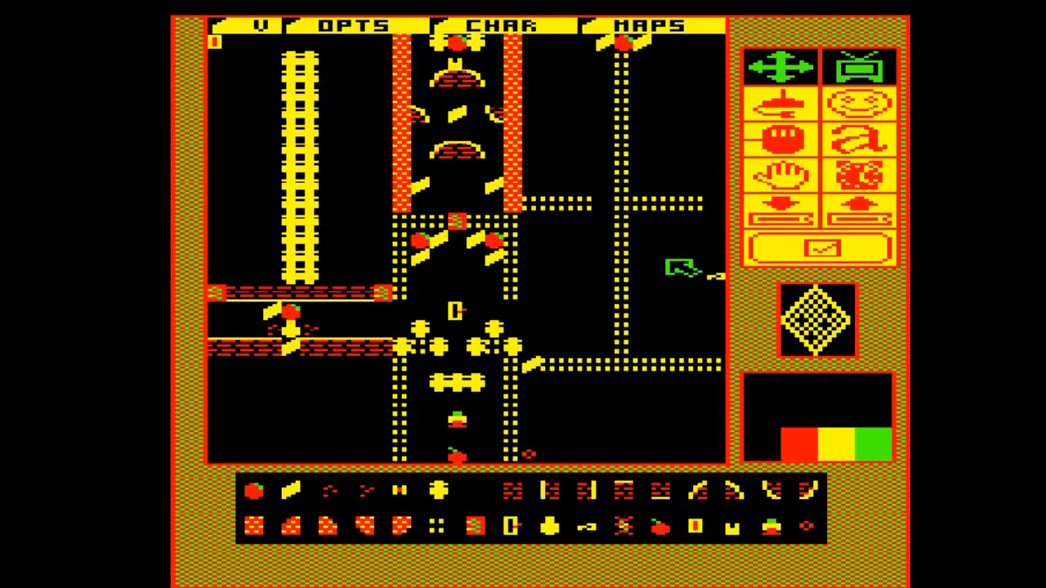
Arrange four diamonds in a diamond pattern left of the key and place a time capsule below the lower dotted wall's right end
left_click(662, 258)
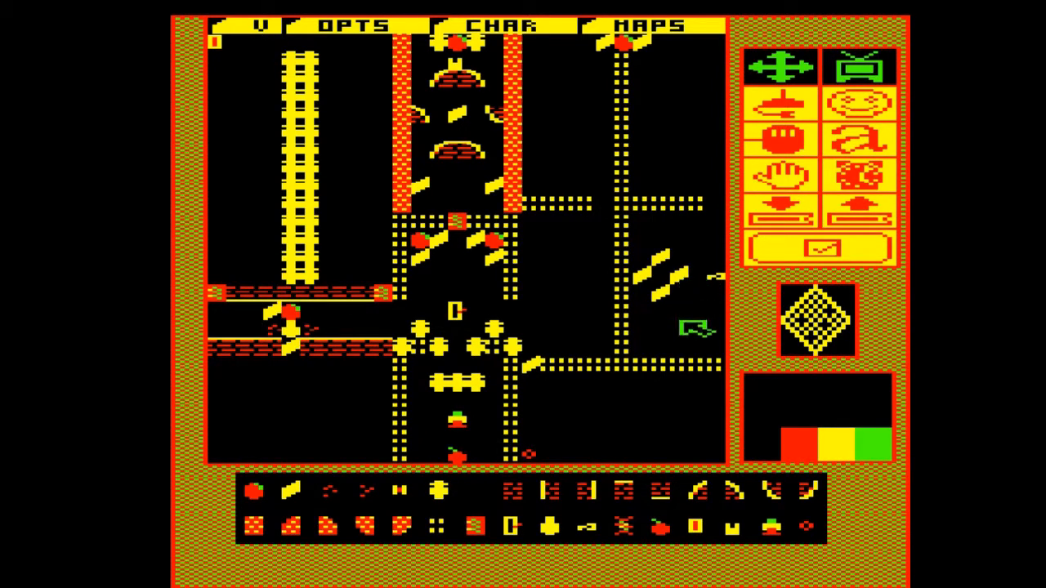
left_click(701, 530)
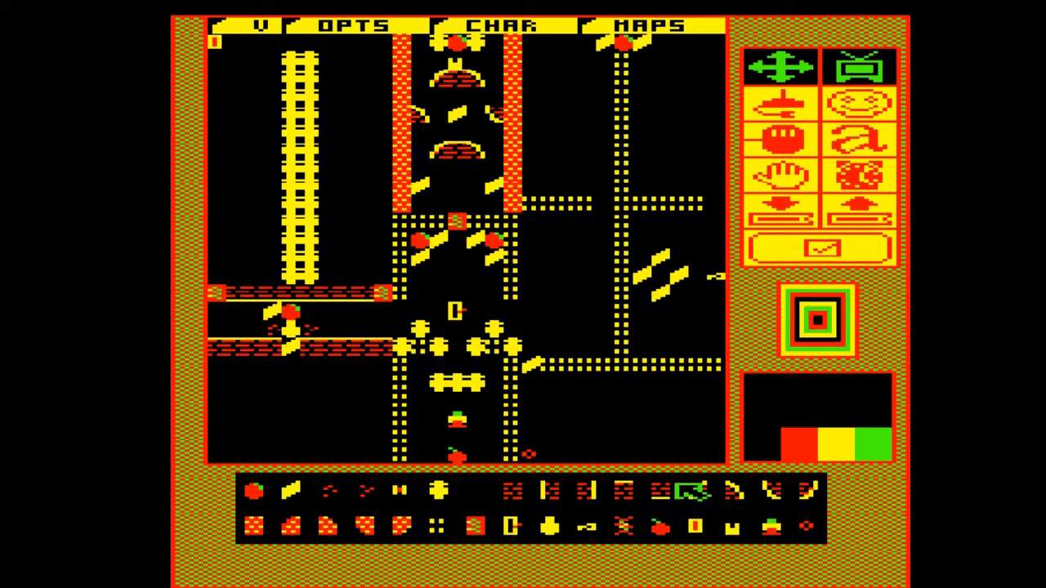
left_click(714, 381)
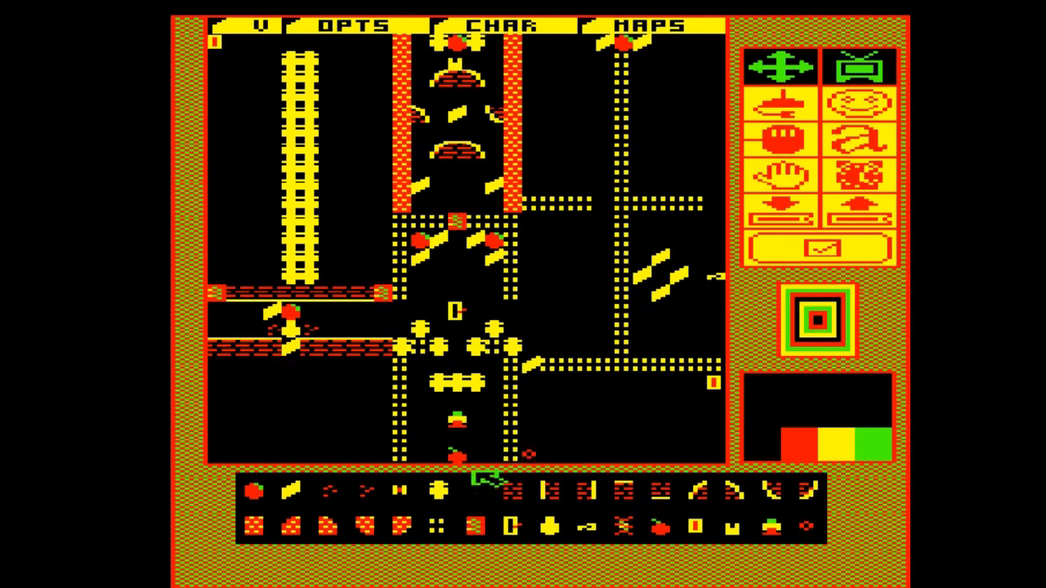
Place a diamond and a rock side by side in the lower-right area, with one safe under the rock and another at the map's bottom edge
left_click(293, 492)
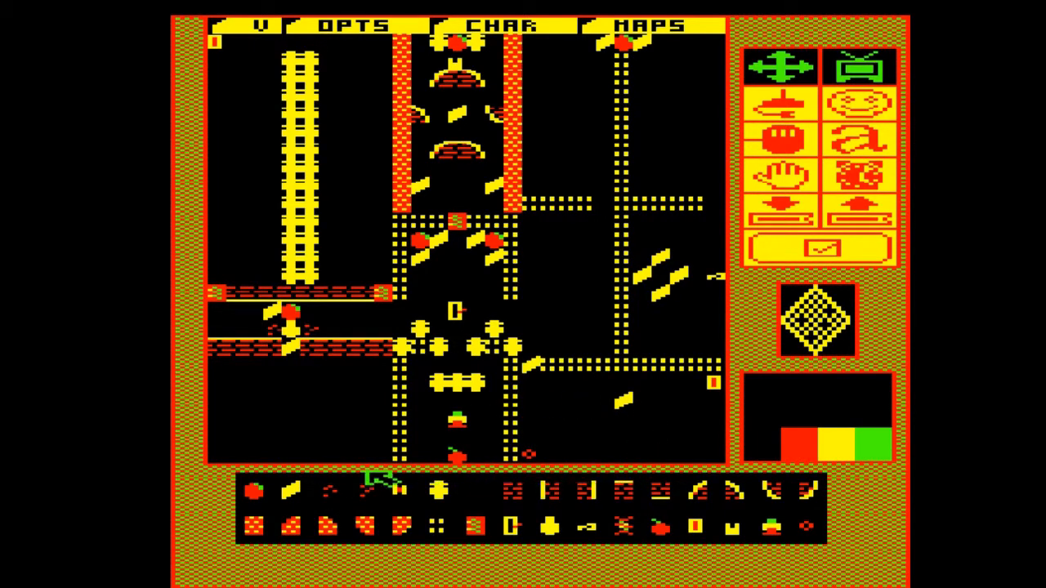
left_click(258, 492)
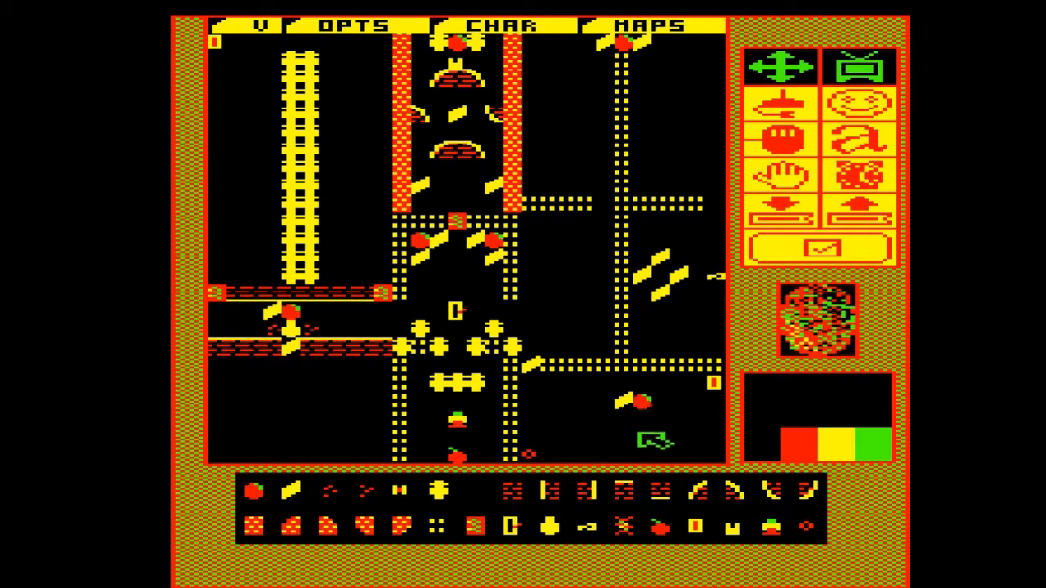
left_click(473, 527)
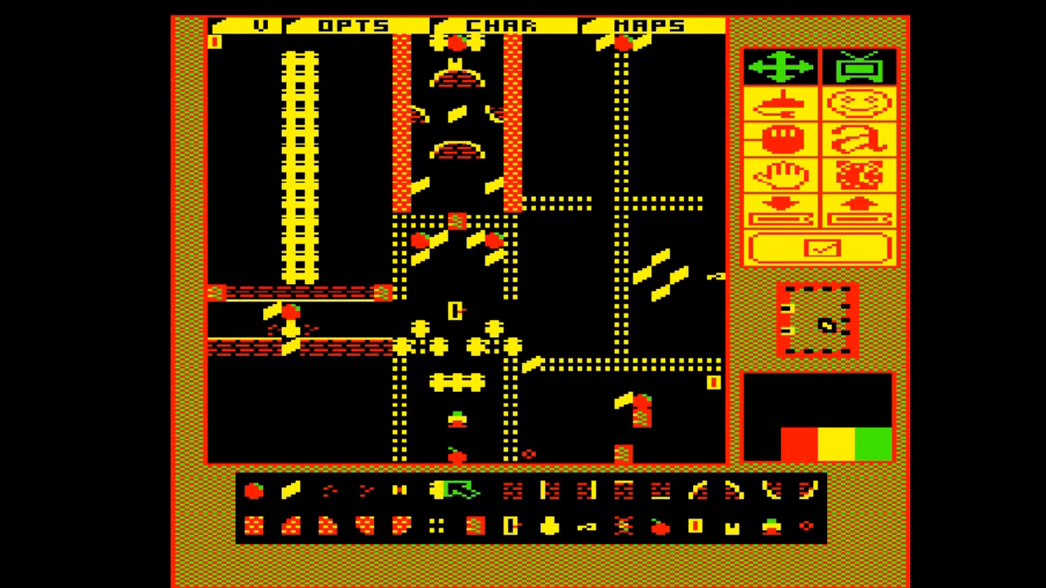
Scatter skulls around the two lower-right safes and the rock, including a side-by-side pair to their right
left_click(445, 489)
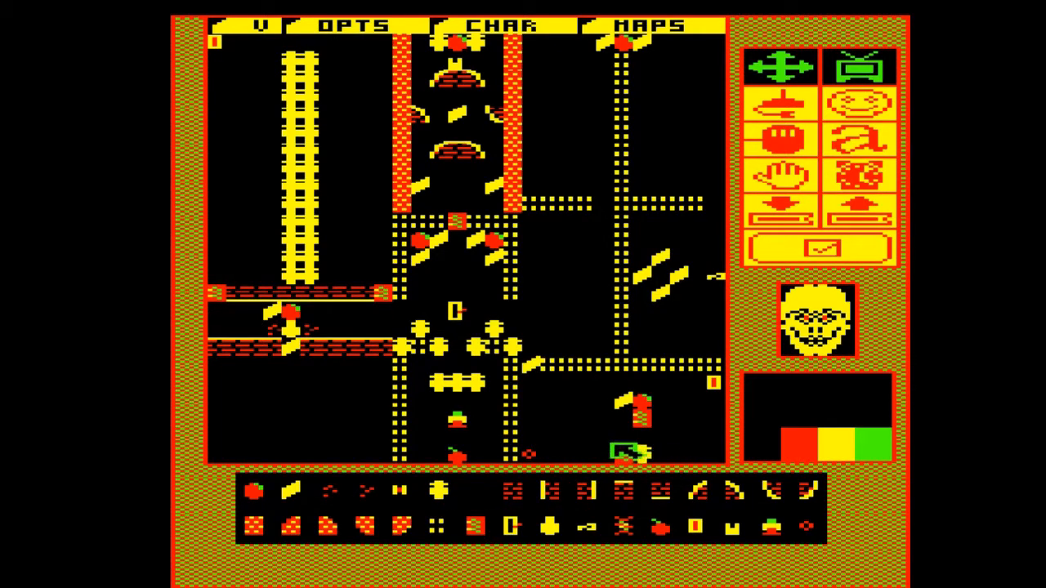
left_click(601, 441)
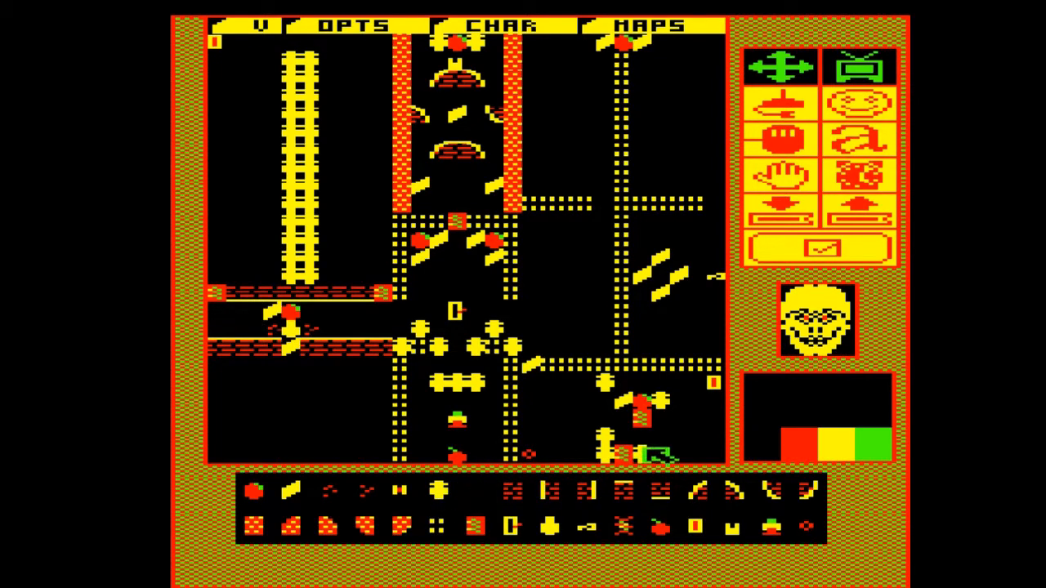
left_click(680, 435)
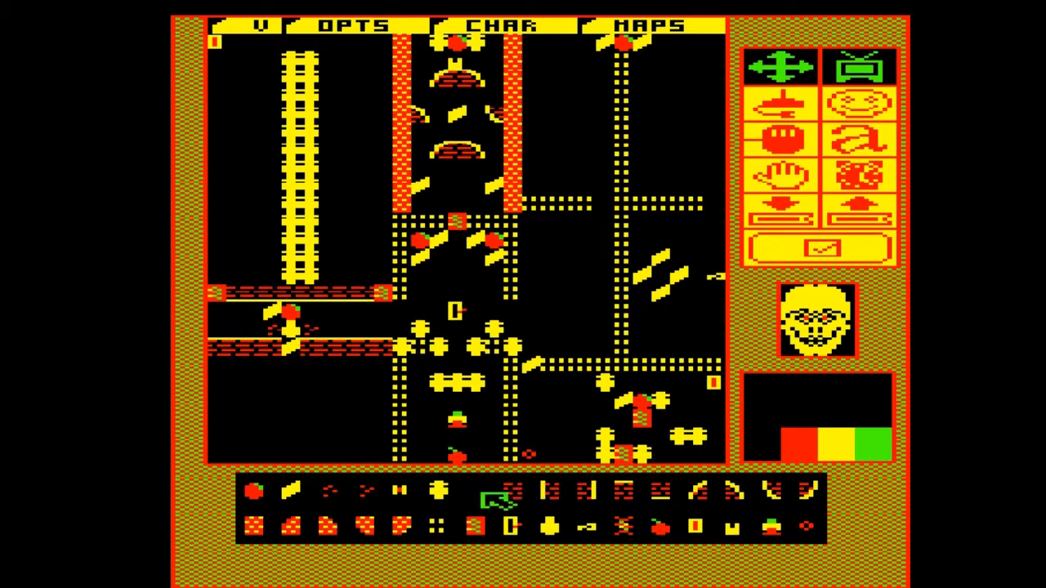
Place the red ring tile above the skull pair and lay five skulls in a row between the corridor and the vertical dotted wall
left_click(478, 494)
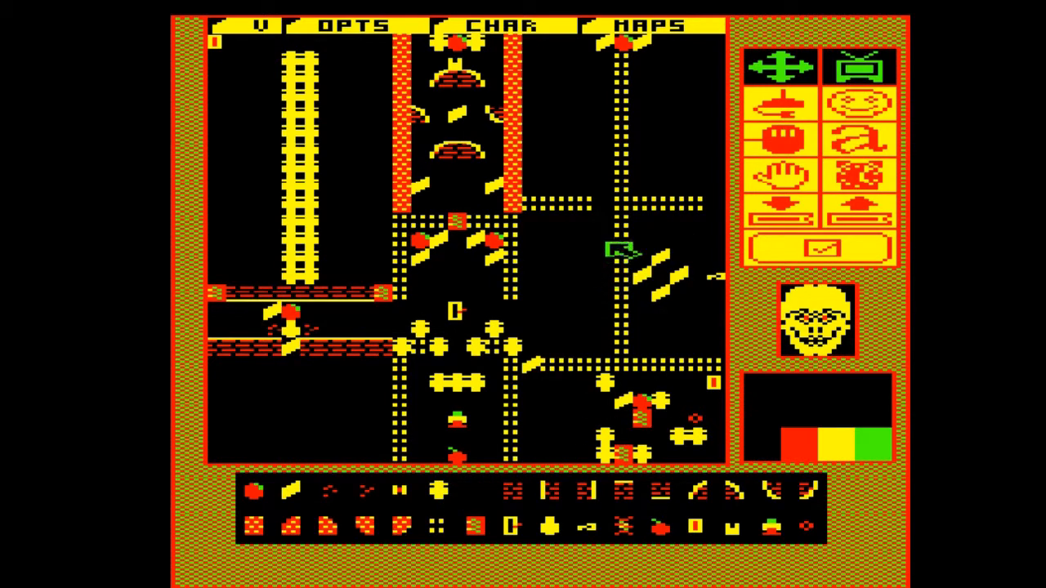
left_click_drag(621, 238, 544, 238)
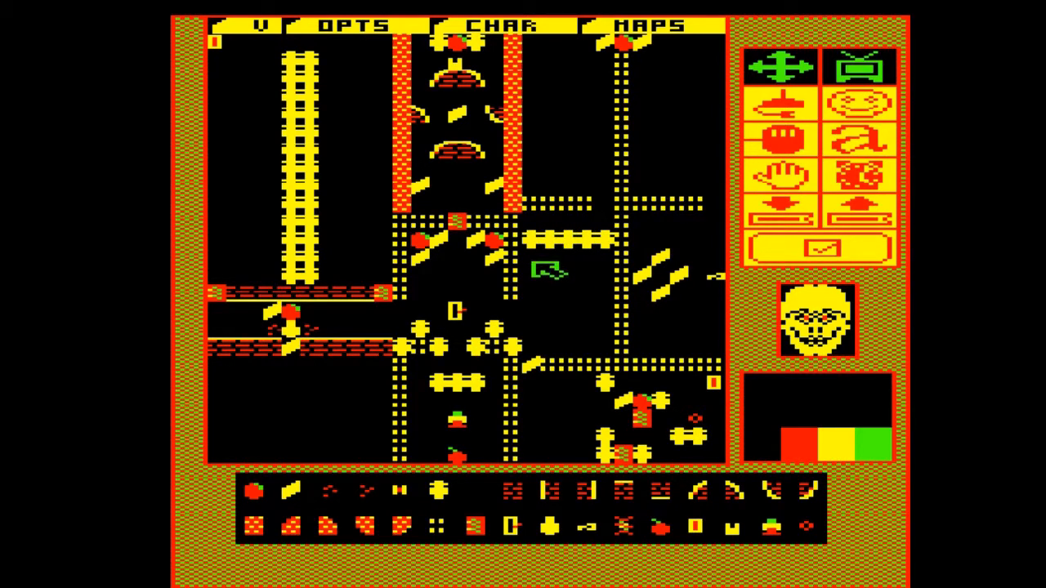
Erase the leftmost skull of the five-skull row and place a diamond left of the vertical dotted wall, above the upper horizontal dotted wall
left_click(478, 488)
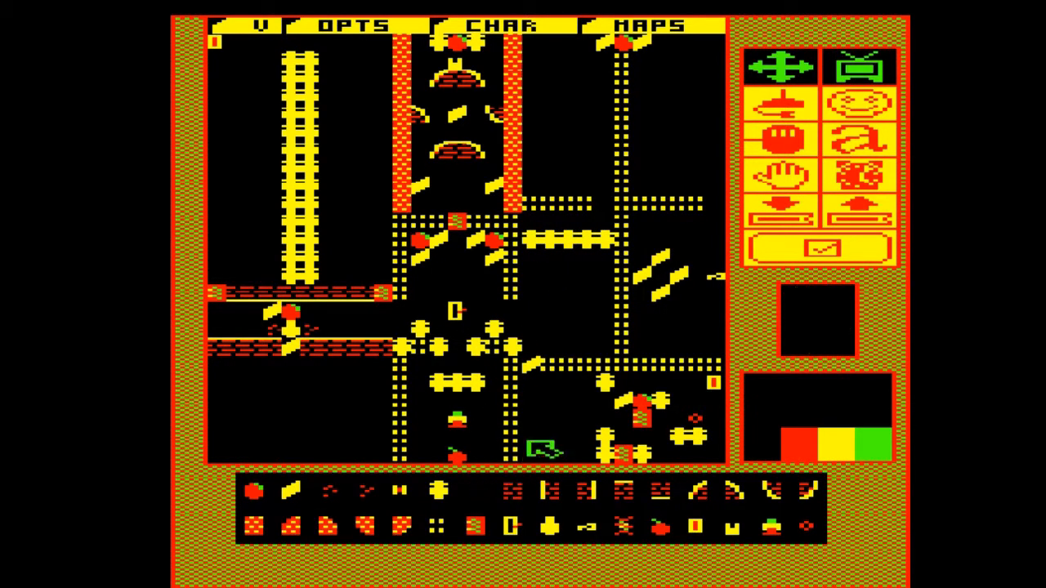
left_click(529, 244)
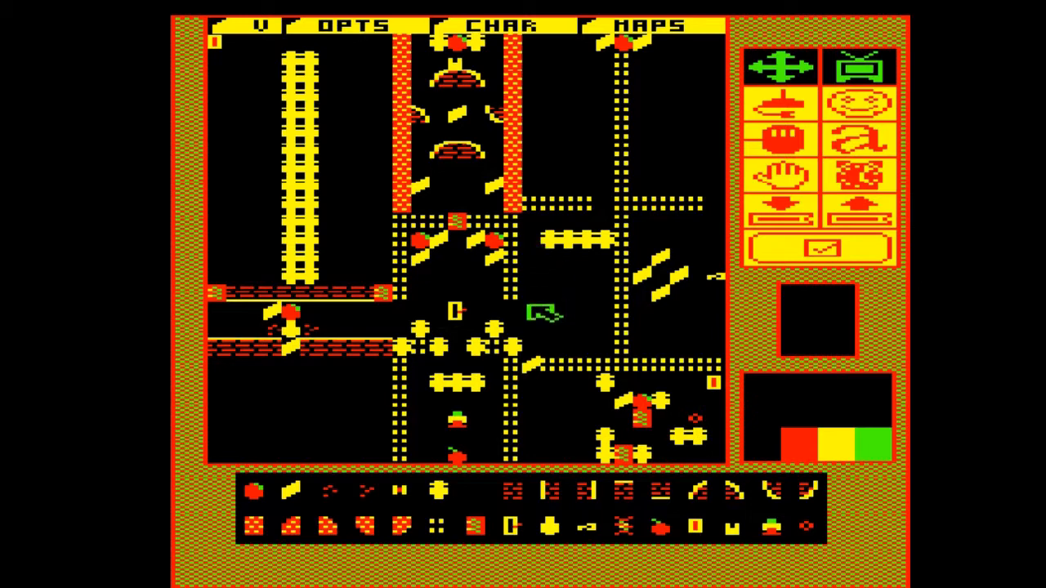
left_click(287, 492)
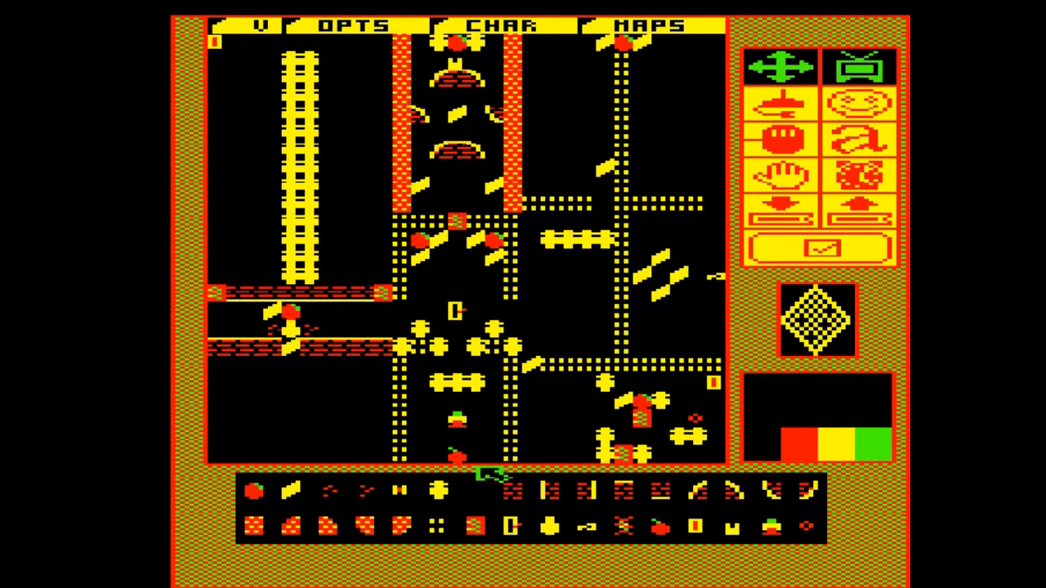
Draw a bracket of skulls between the right brick wall and the vertical dotted wall, open towards the brick wall
left_click(464, 484)
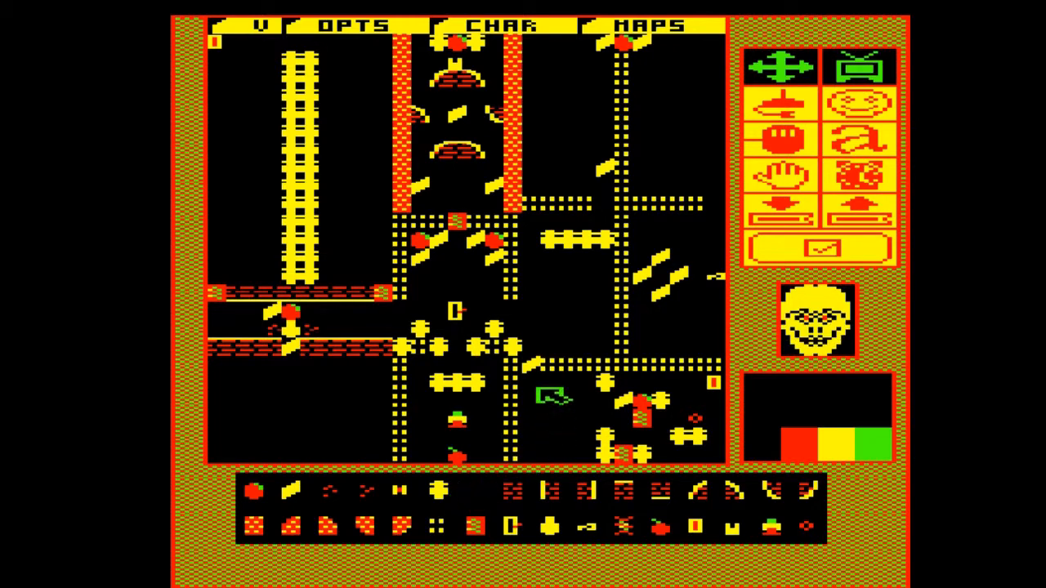
mouse_move(595, 174)
left_mouse_down()
mouse_move(556, 174)
mouse_move(590, 122)
mouse_move(589, 70)
mouse_move(564, 75)
left_mouse_up()
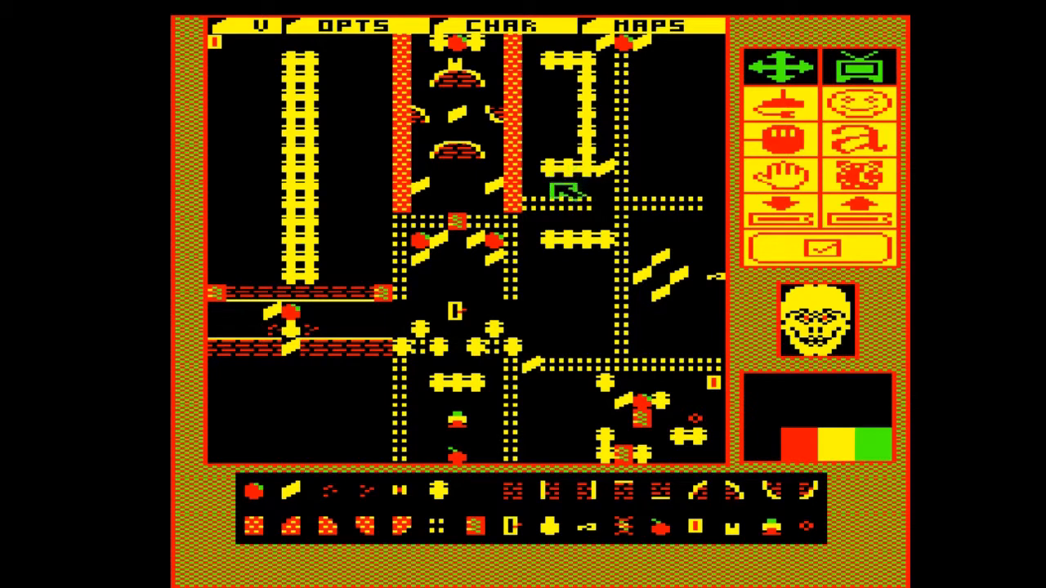
Place three diamonds and three rocks in an alternating cluster inside the skull bracket, directly above its lower row
left_click(296, 489)
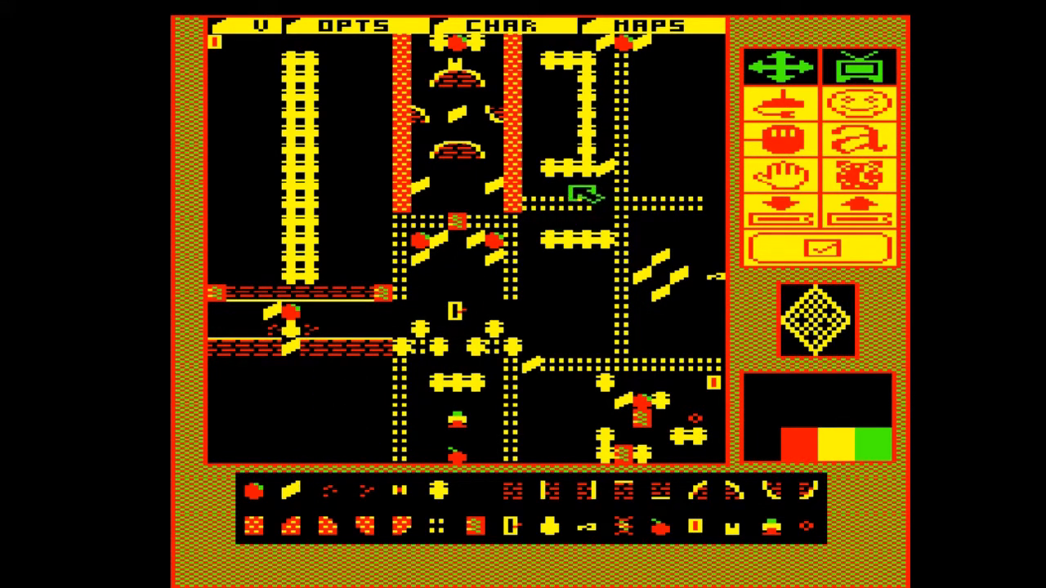
left_click(546, 133)
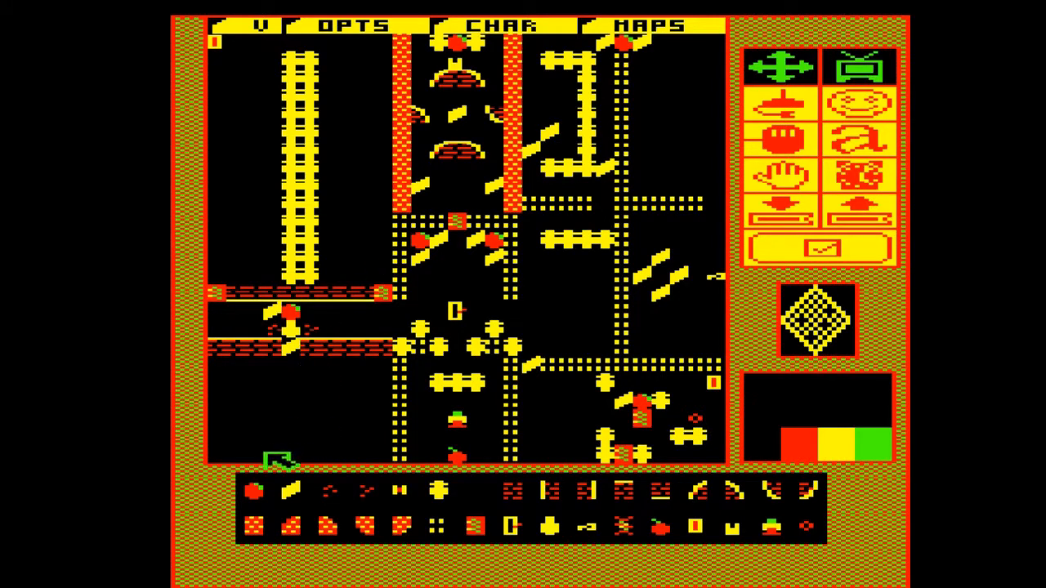
left_click(252, 489)
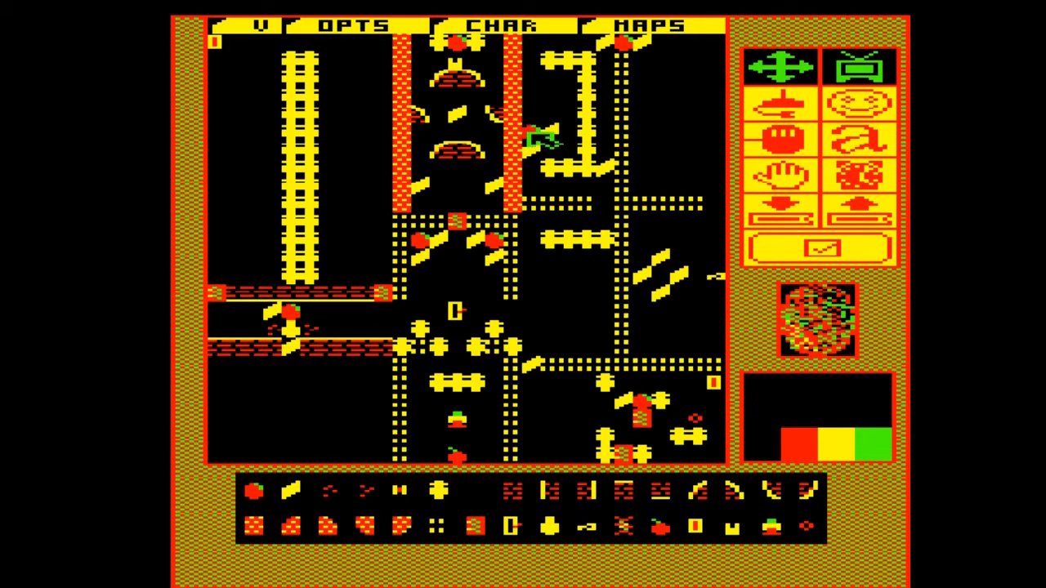
left_click(531, 133)
left_click(549, 148)
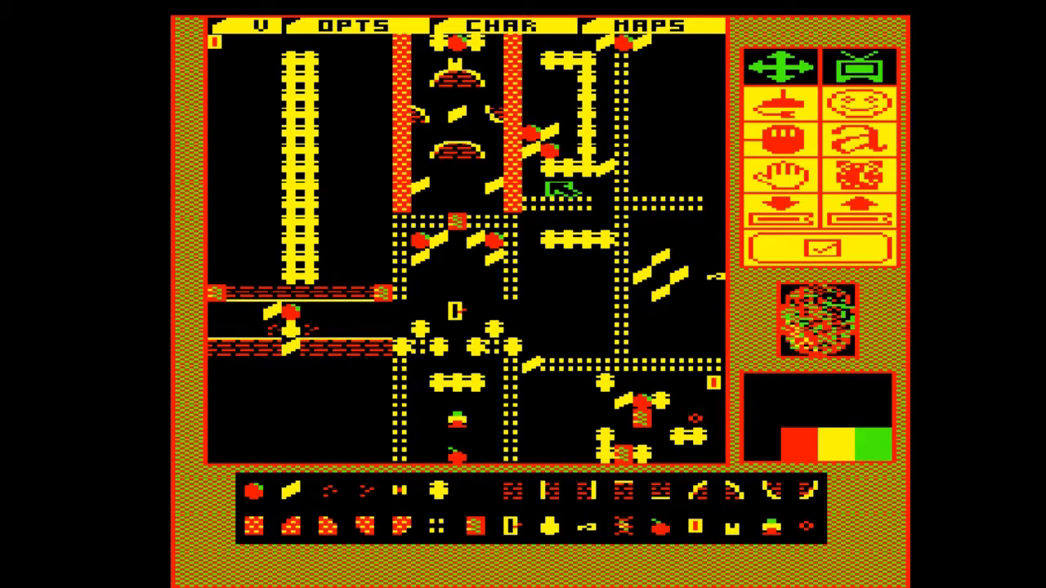
left_click(547, 116)
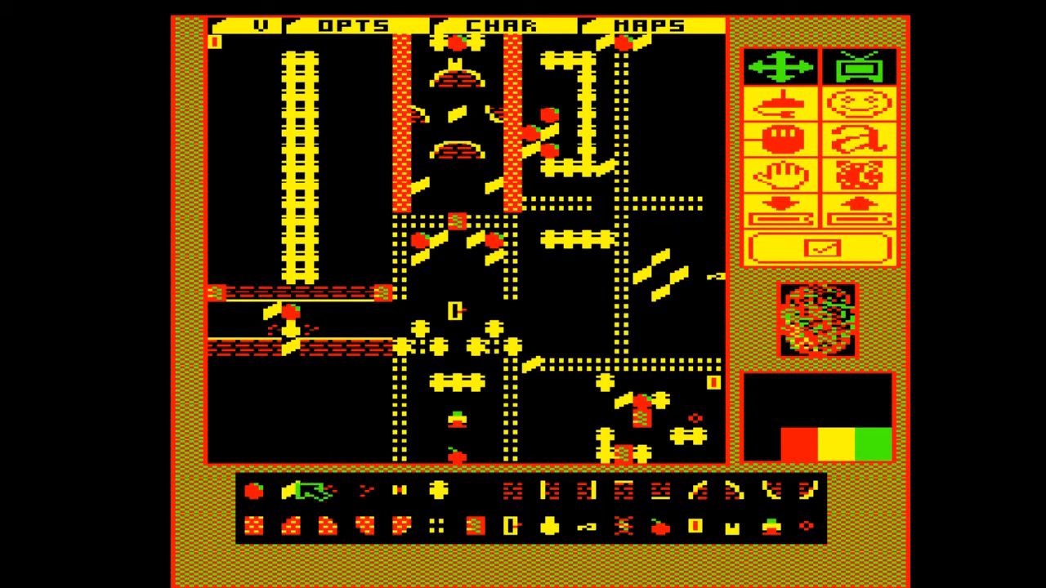
left_click(296, 490)
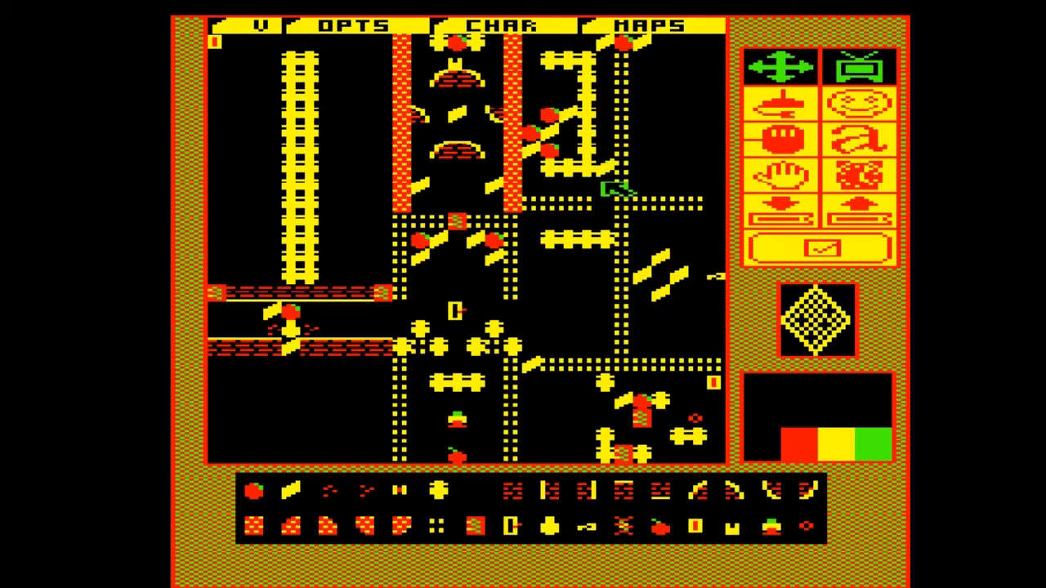
Erase the rock-and-diamond cluster and the bracket's lower-right corner skulls, and add two skulls directly above the remaining lower pair
left_click(481, 493)
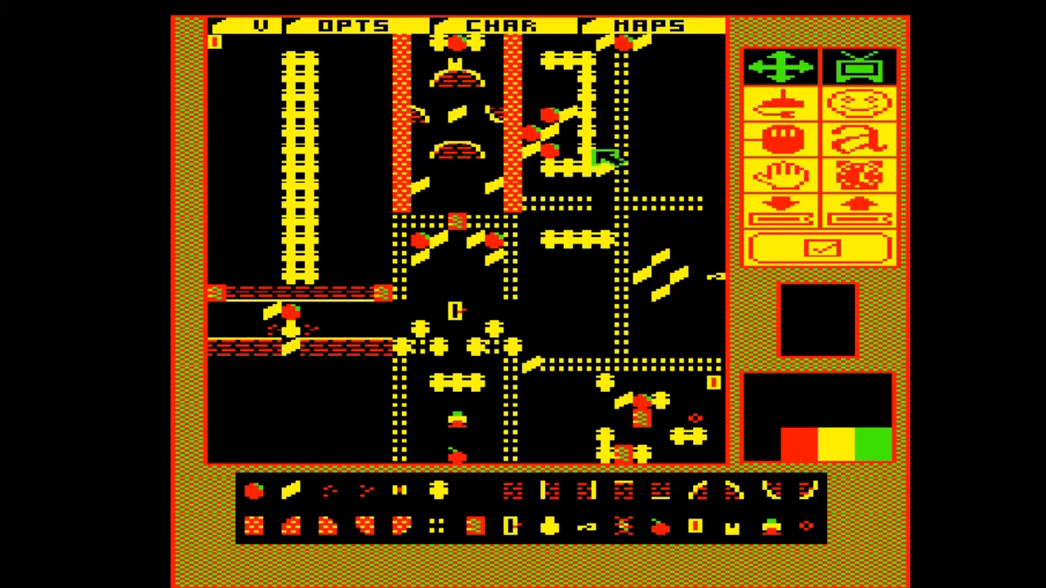
left_click(602, 169)
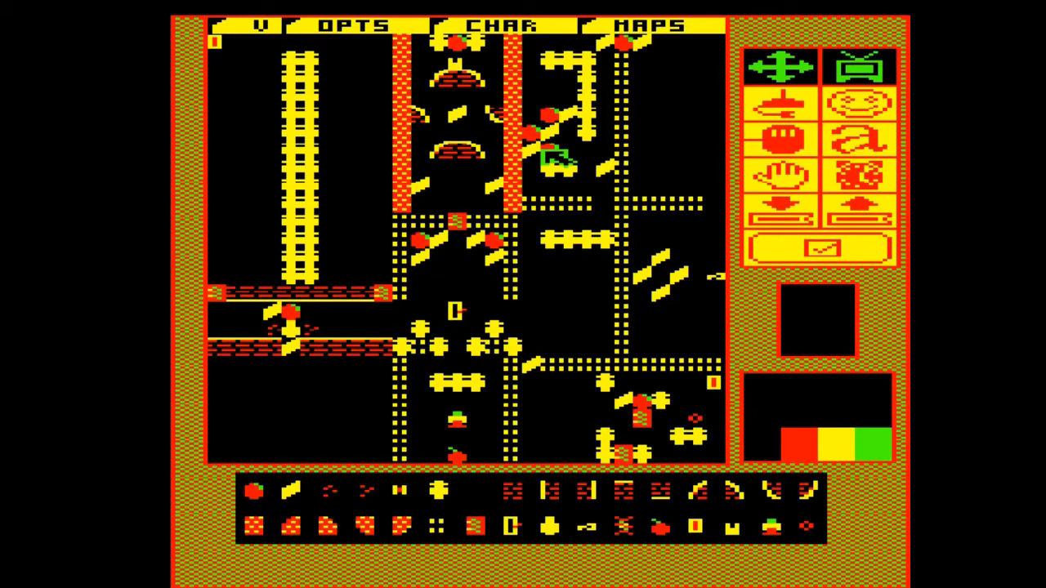
mouse_move(542, 148)
left_mouse_down()
mouse_move(534, 131)
mouse_move(561, 121)
mouse_move(539, 121)
left_mouse_up()
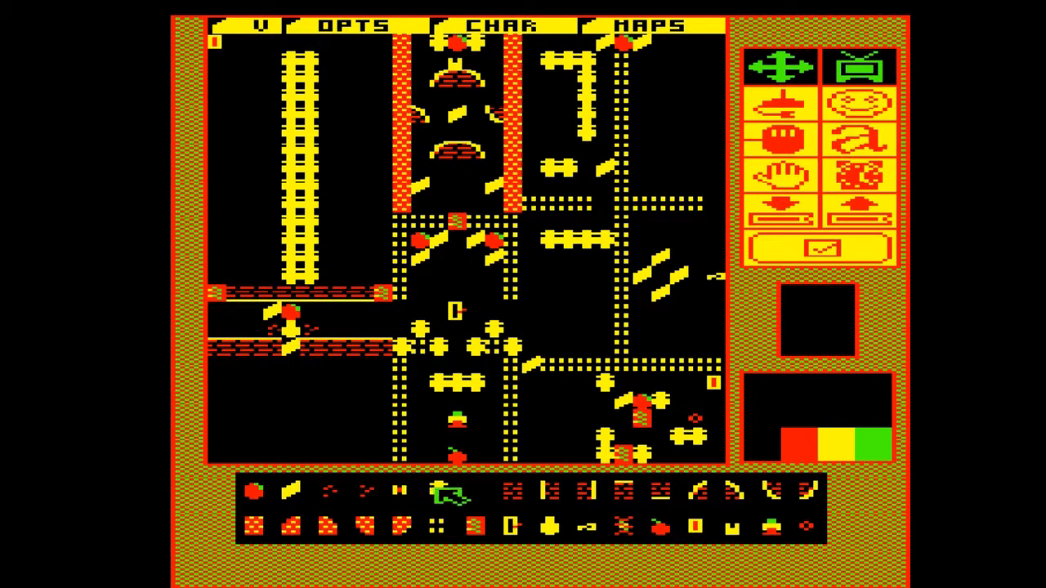
left_click(437, 488)
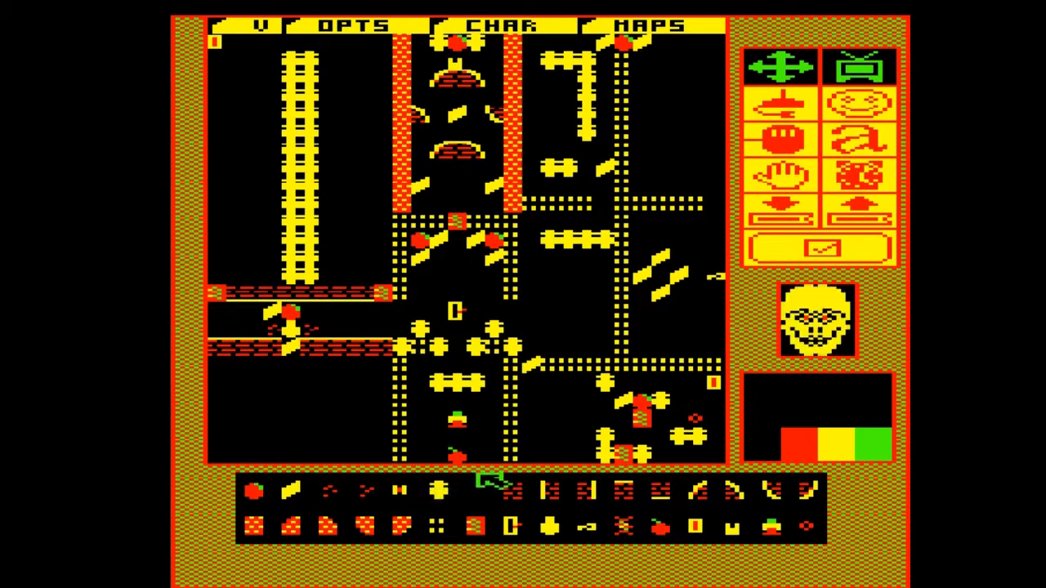
left_click(568, 152)
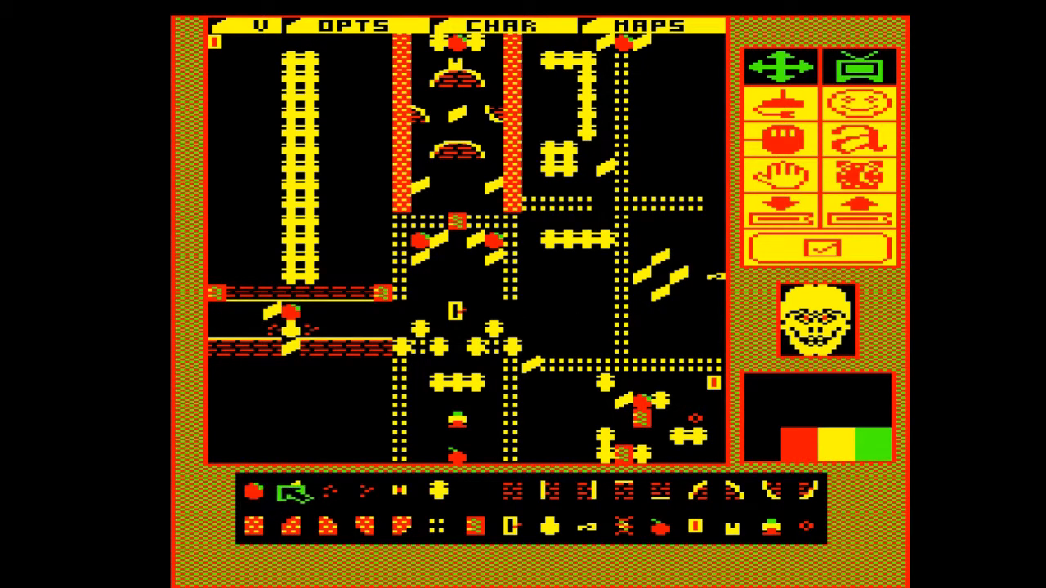
Build an alternating cluster of four diamonds and three rocks above the two-by-two skull block, with an egg above the topmost rock
left_click(290, 490)
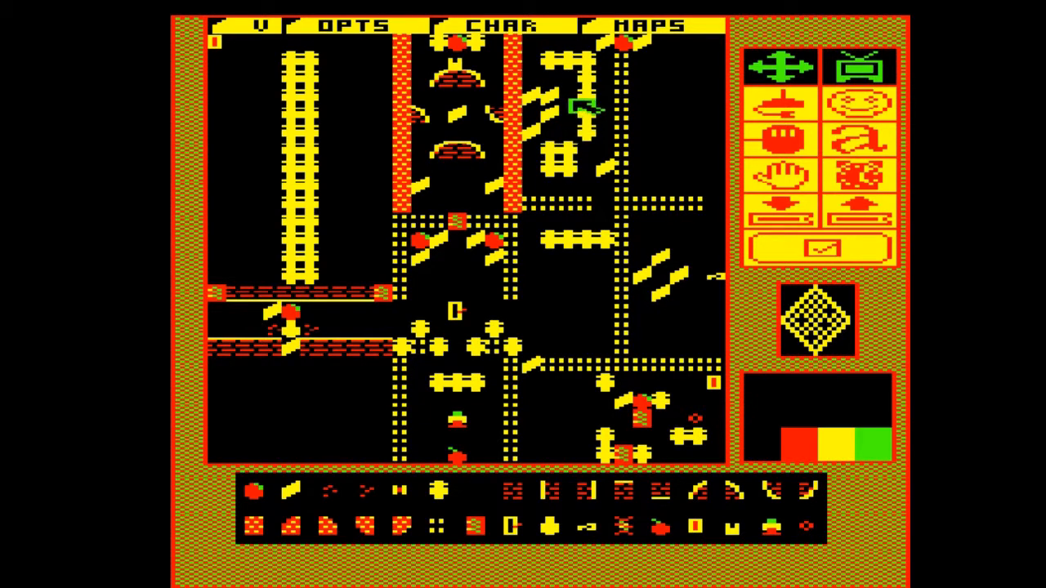
left_click(576, 103)
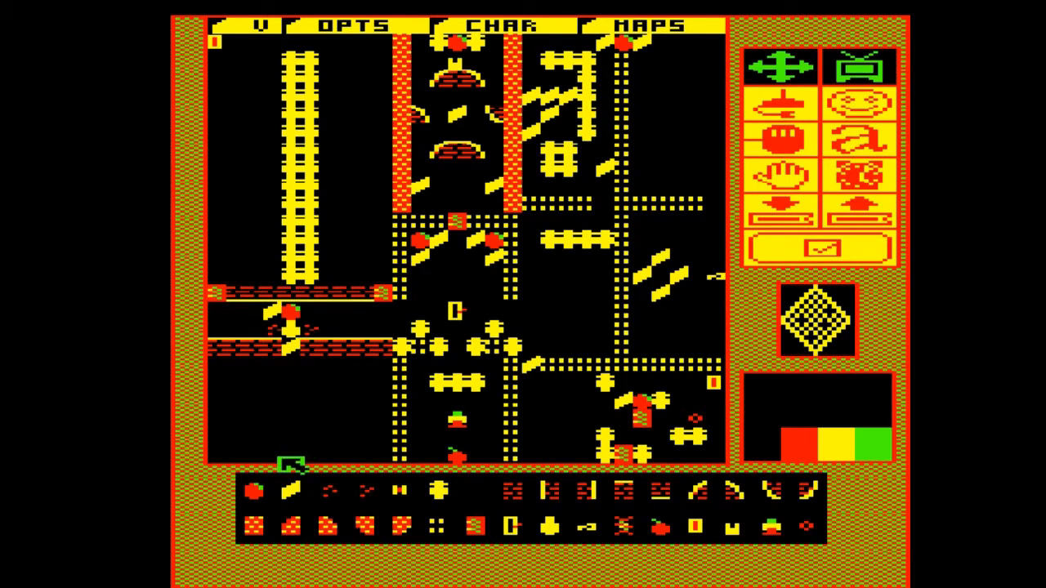
left_click(265, 489)
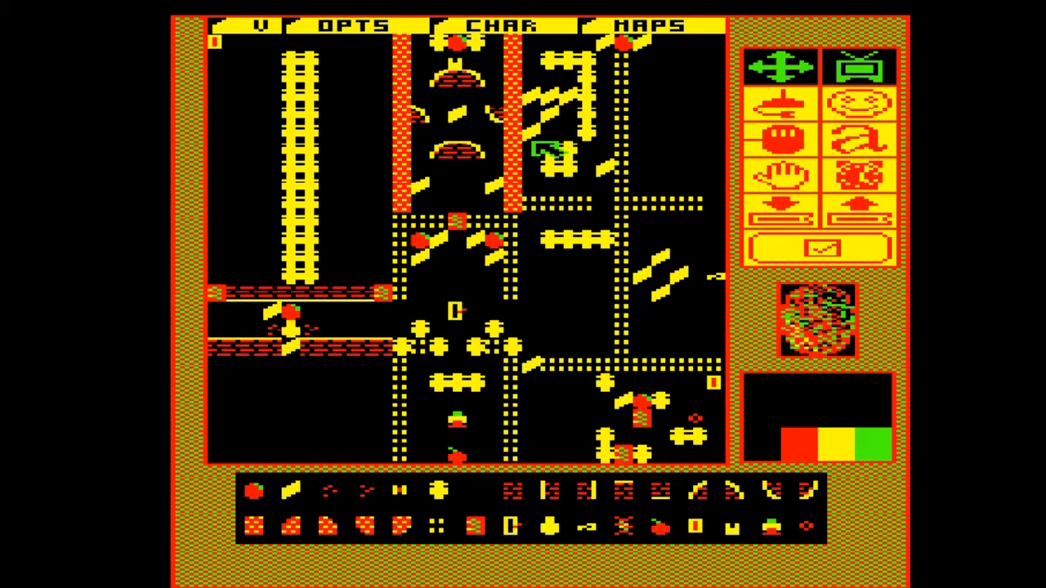
left_click(550, 98)
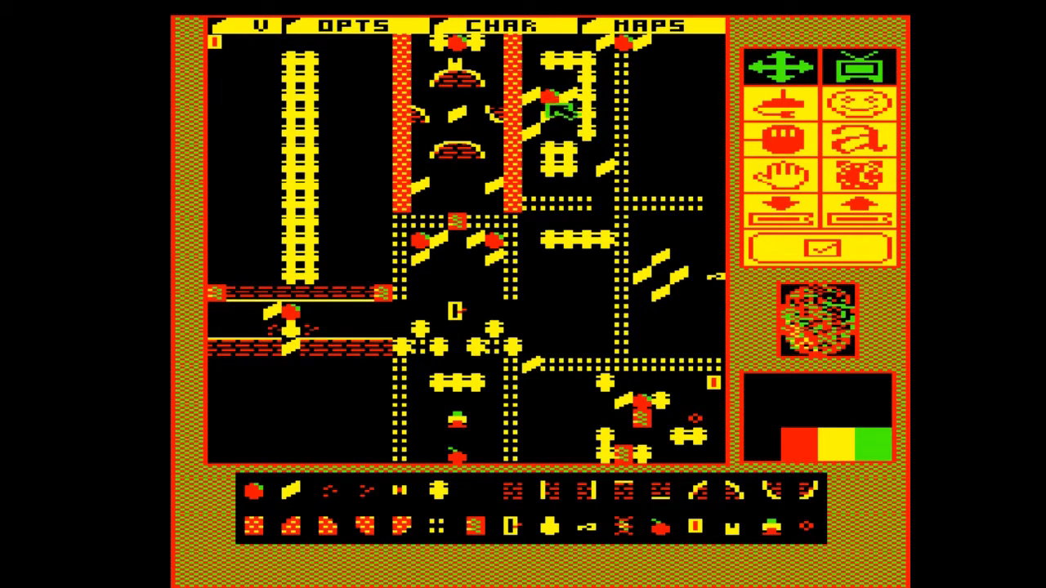
left_click(531, 117)
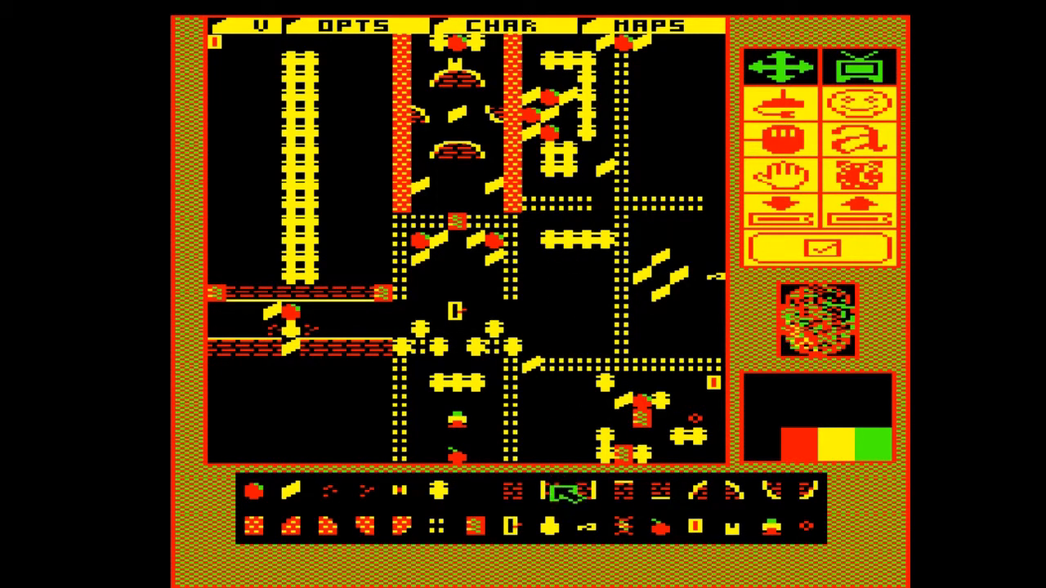
left_click(564, 524)
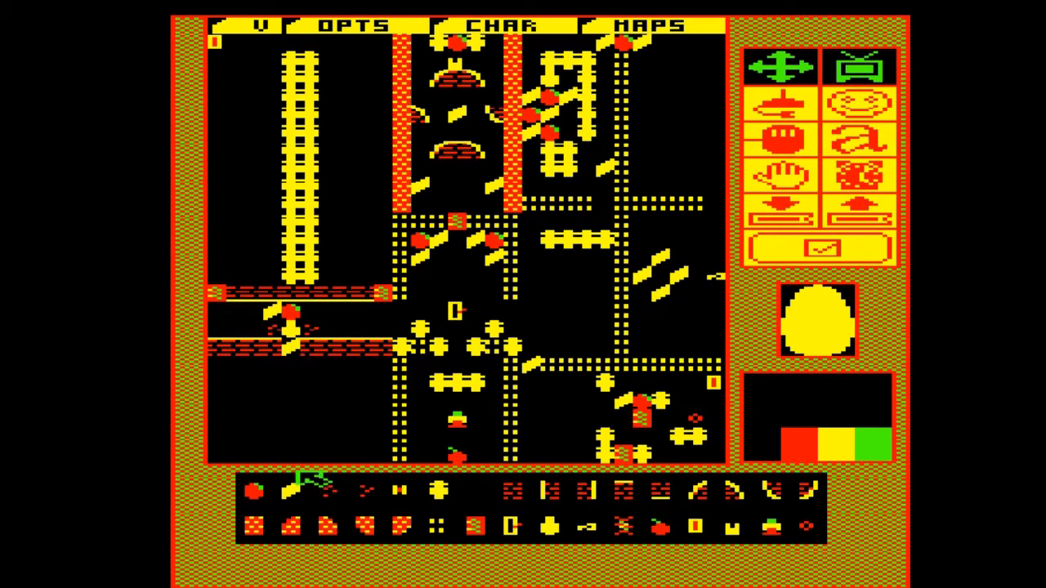
Place a diamond above the upper dotted wall's right end, a rock on the lower dotted wall, and two adjacent skulls below that wall
left_click(306, 501)
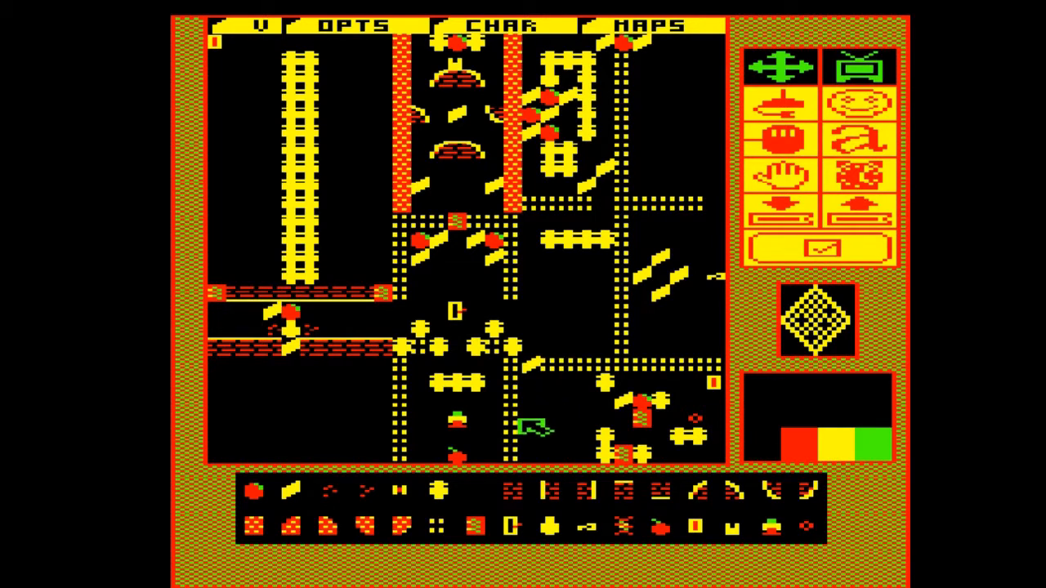
left_click(278, 492)
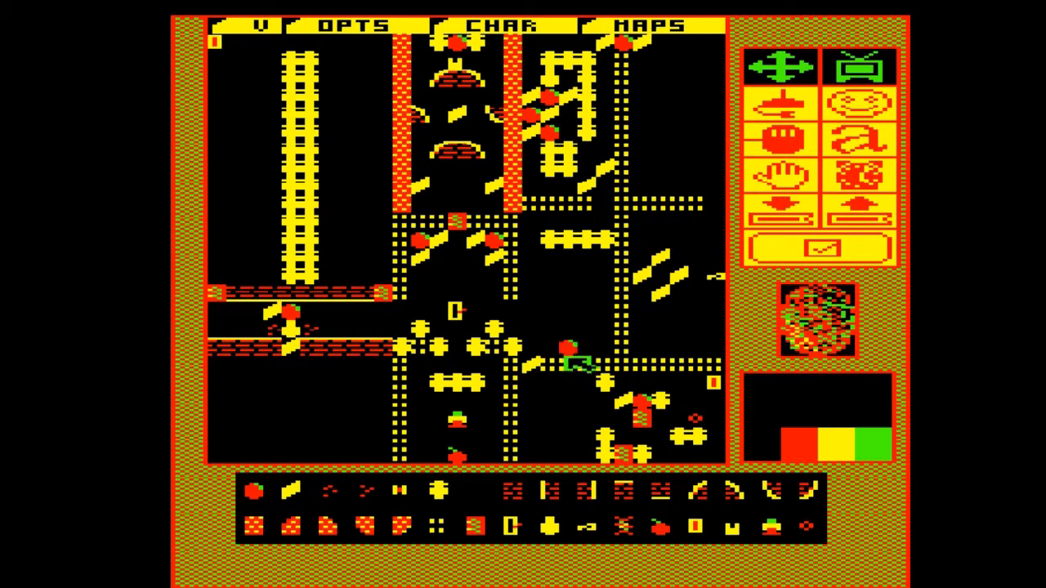
left_click(439, 489)
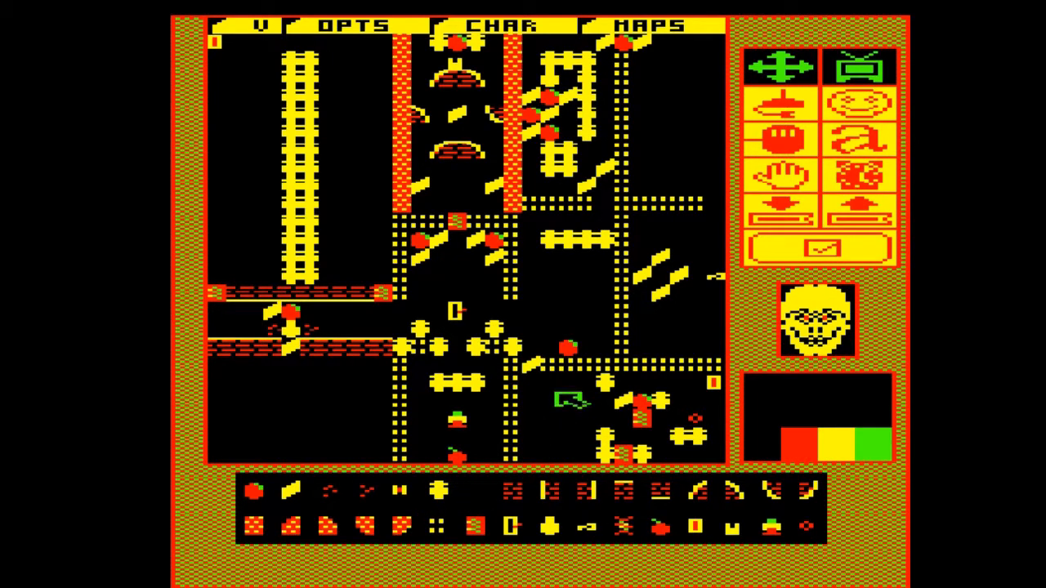
left_click(533, 401)
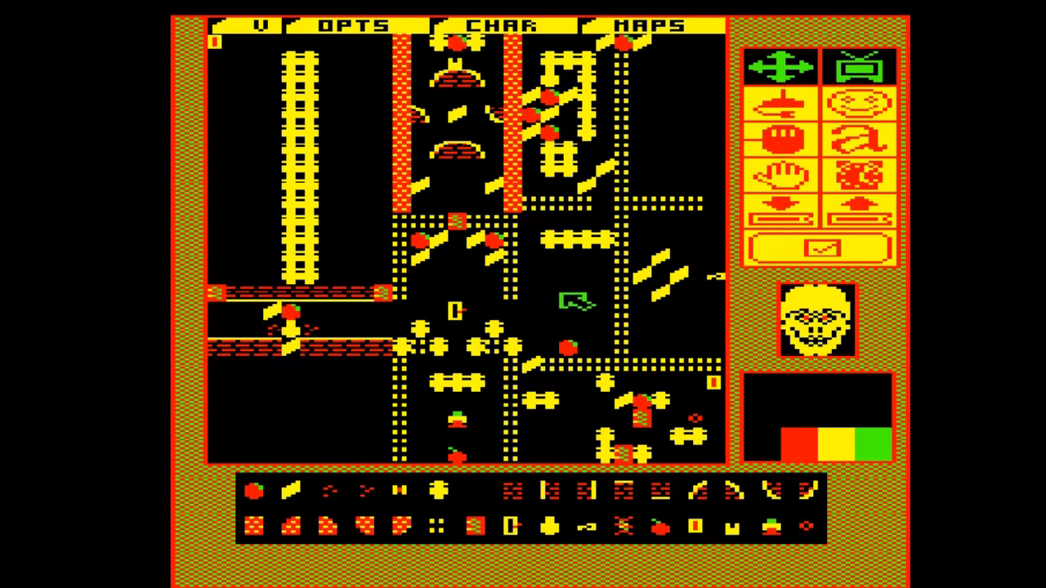
Lay three skulls in a row below the four-skull row and draw two three-skull columns between it and the lower dotted wall
left_click_drag(545, 272, 594, 275)
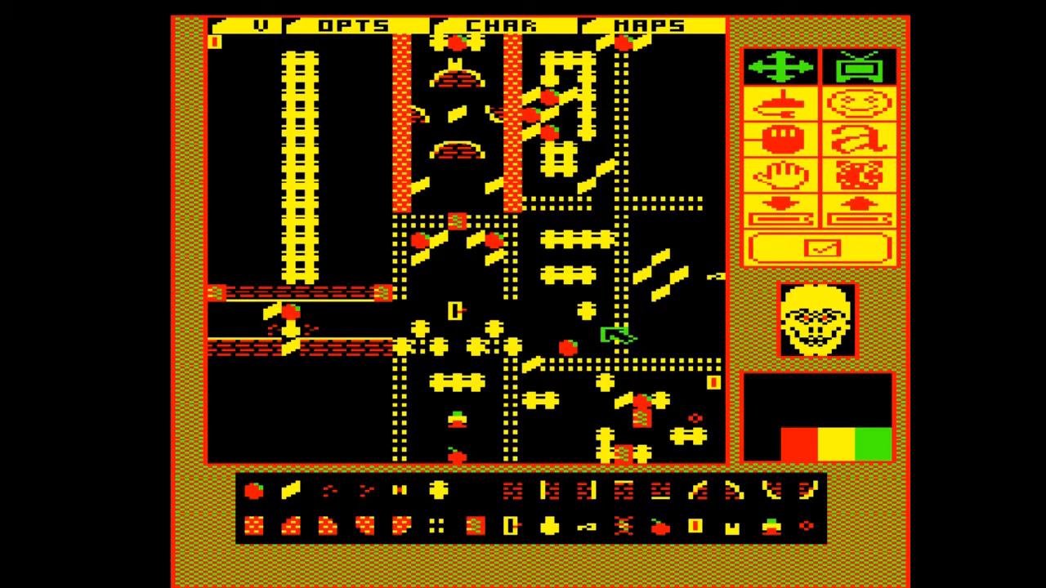
left_click_drag(603, 330, 594, 341)
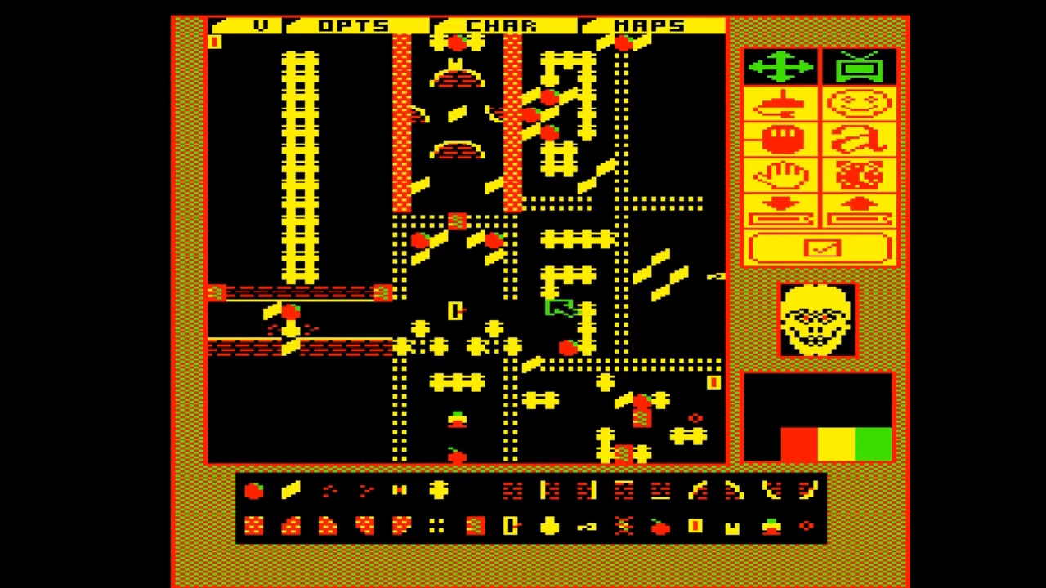
left_click_drag(546, 299, 545, 324)
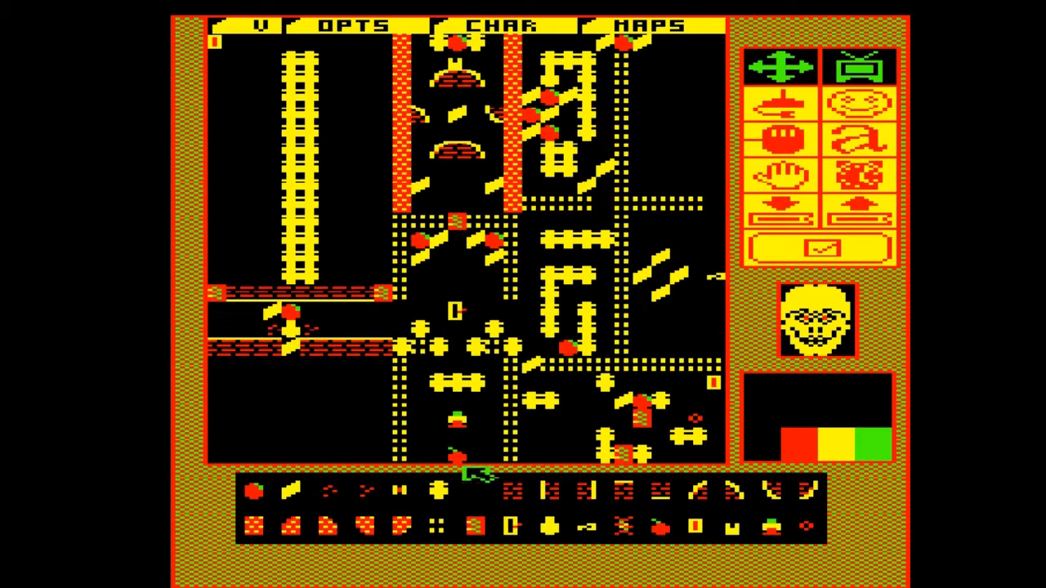
Move the rock from the lower dotted wall to between the two skull rows, adding diamonds to its left and beside the right skull column's foot
left_click(470, 491)
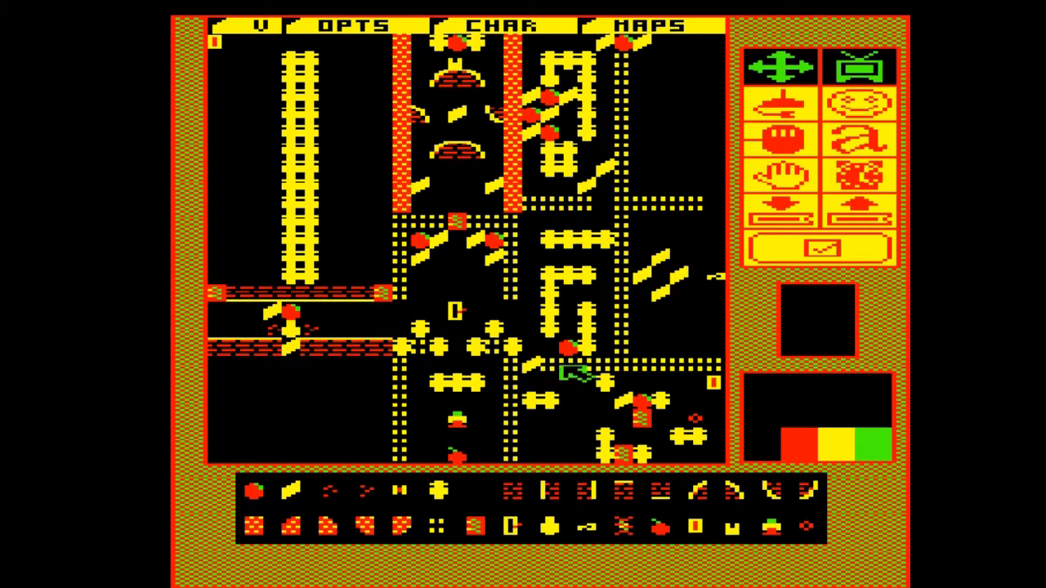
left_click(565, 347)
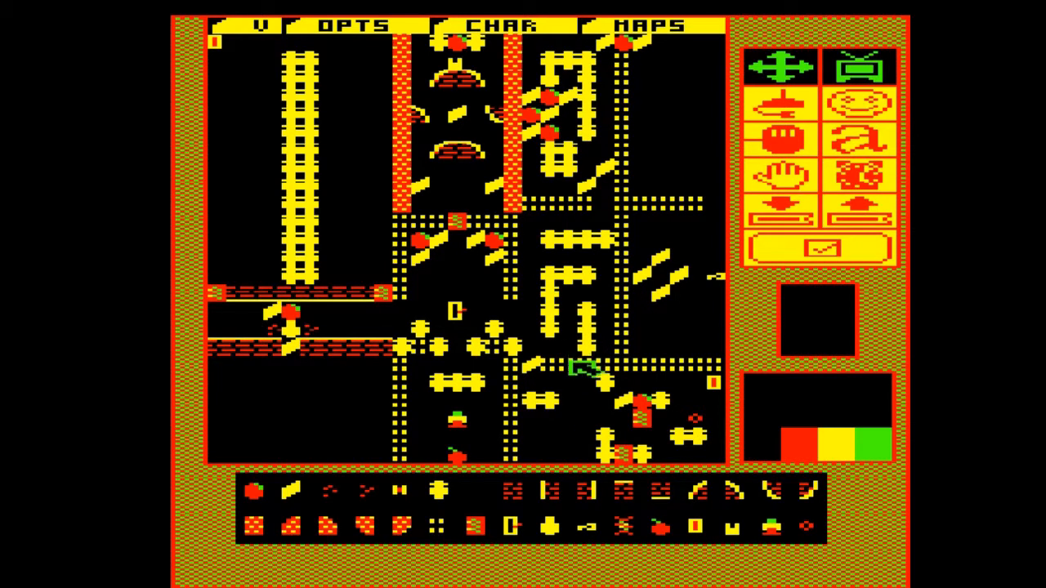
left_click(258, 491)
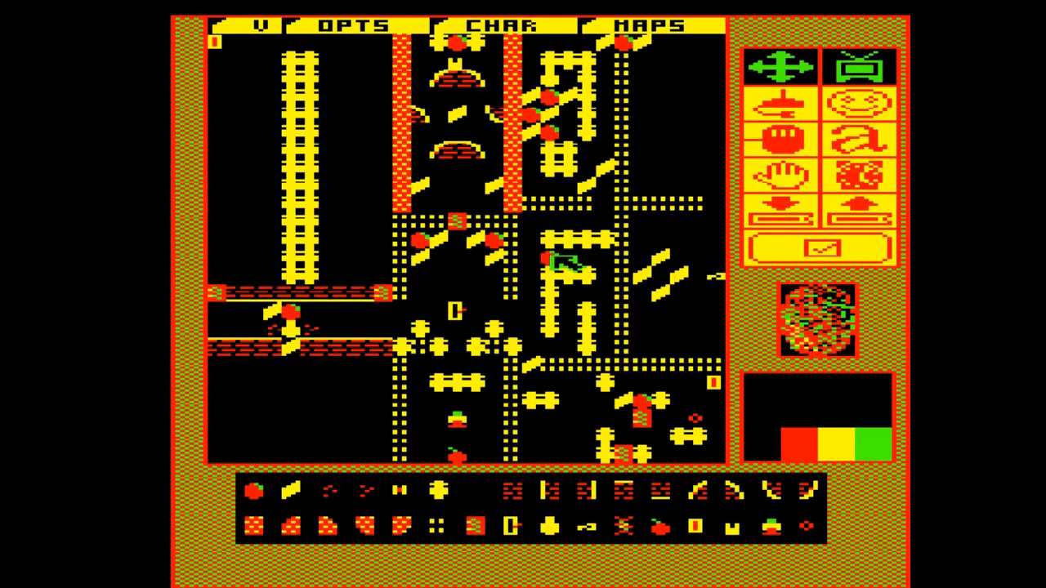
left_click(315, 500)
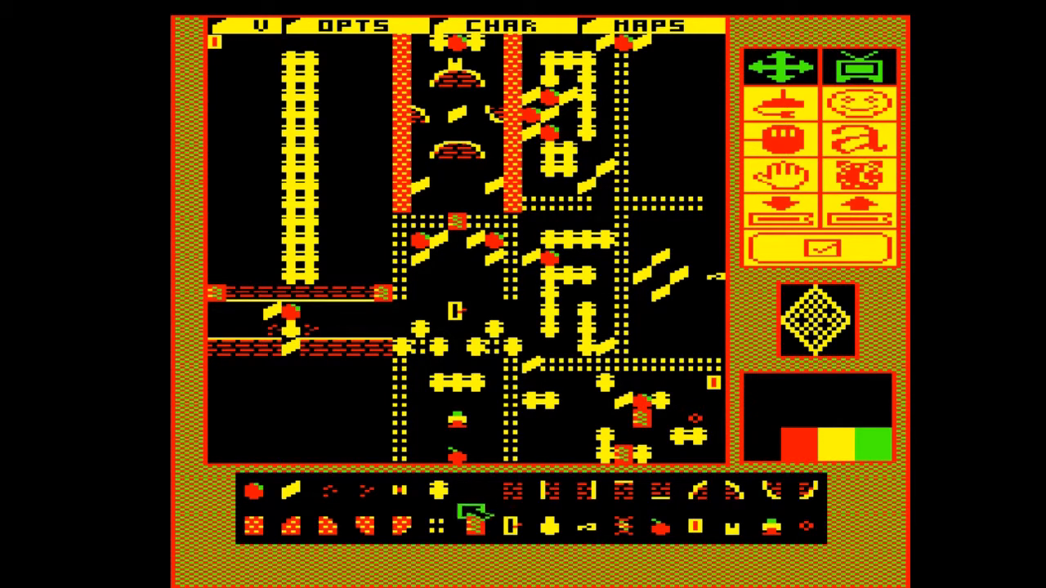
Erase the right skull column and the diamond at the lower dotted wall's left end, and place a safe where the column began
left_click(477, 494)
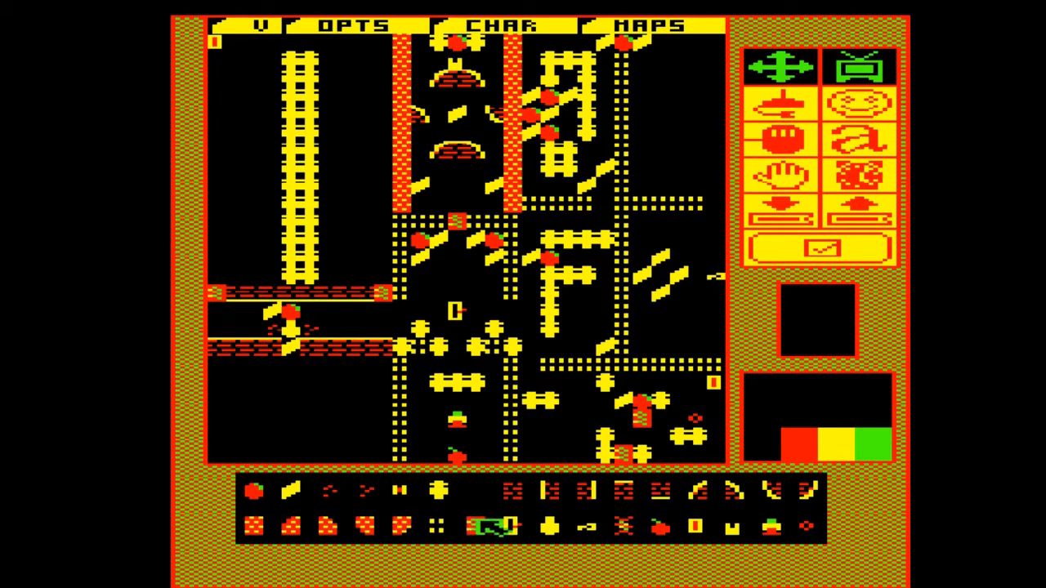
left_click(475, 523)
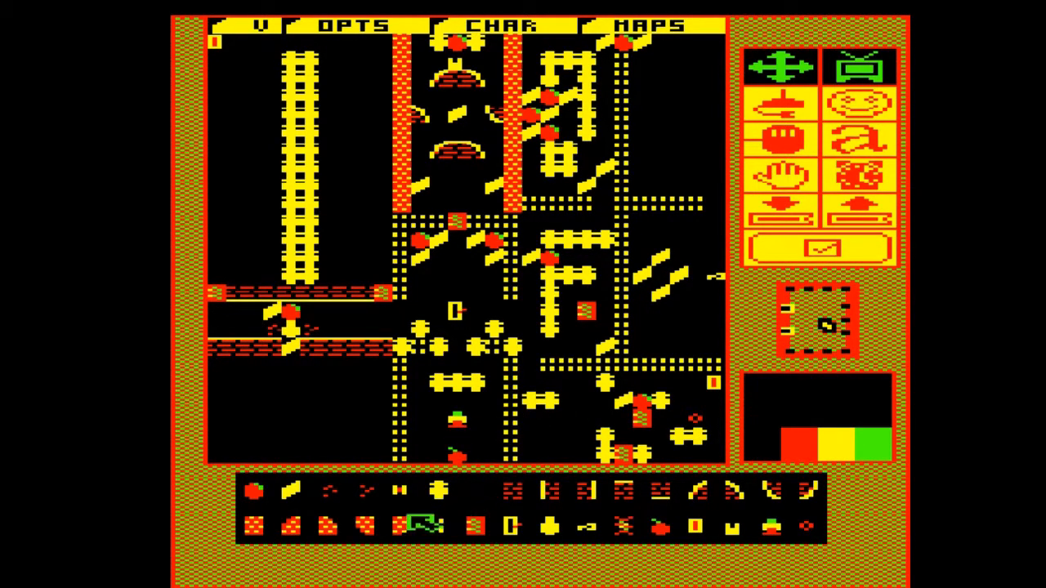
Draw three short horizontal dotted walls between the tall double skull column and the brick wall: two near its top, one near its foot
left_click(439, 526)
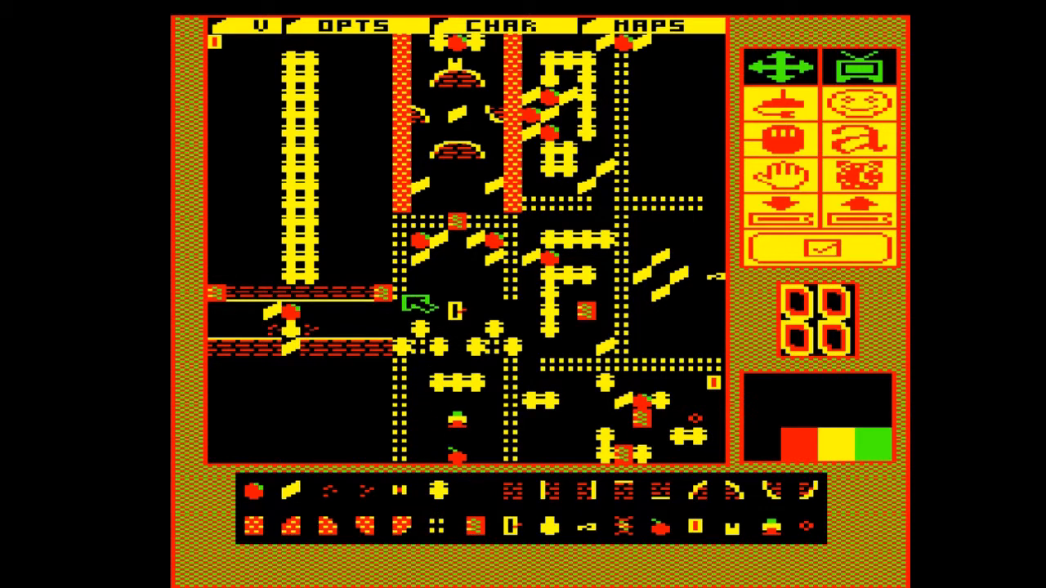
left_click_drag(382, 257, 347, 256)
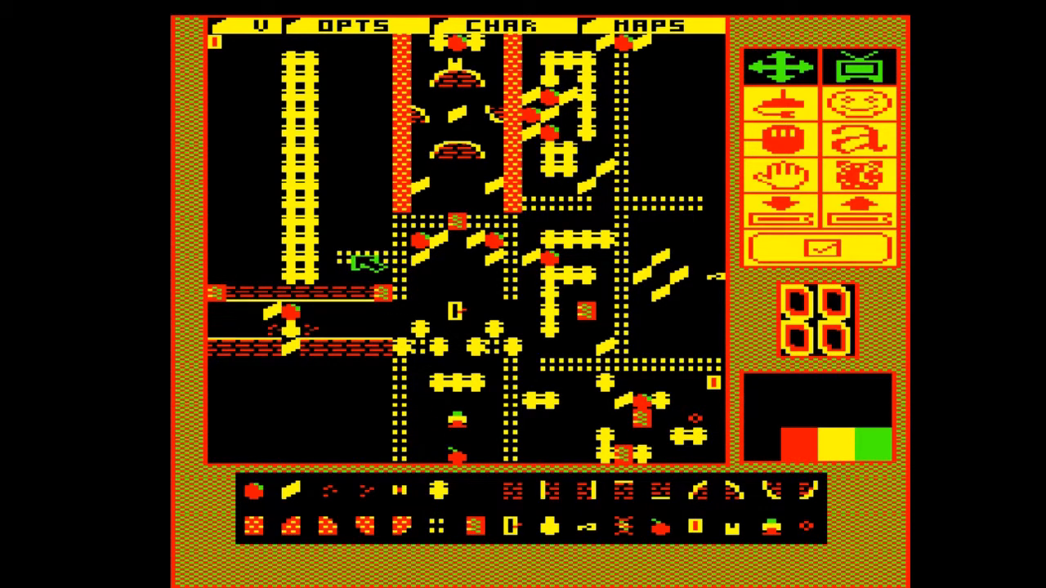
mouse_move(323, 63)
left_mouse_down()
mouse_move(372, 65)
mouse_move(367, 95)
mouse_move(354, 96)
left_mouse_up()
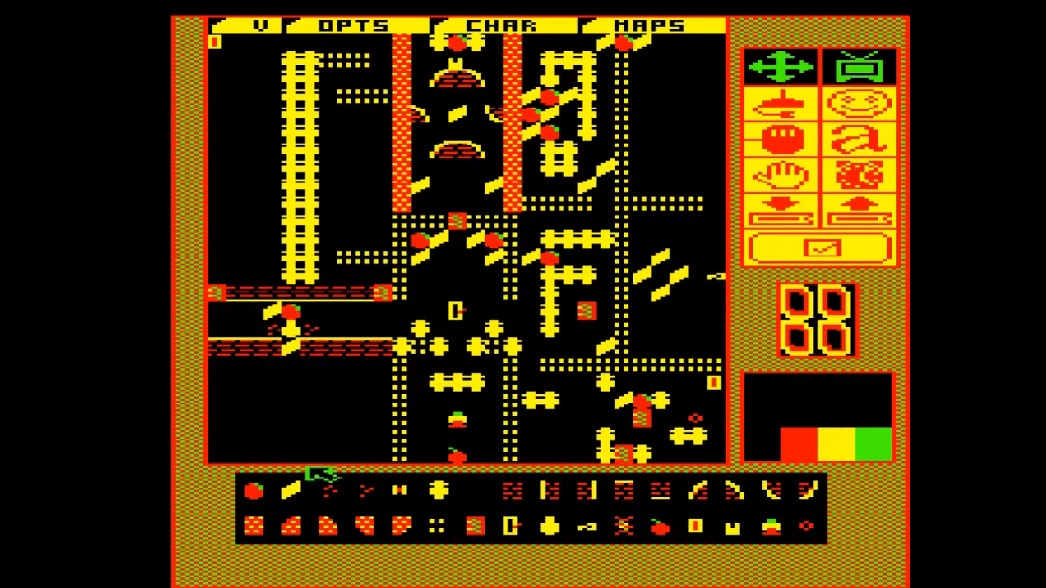
Put a rock in the uppermost short dotted wall with earth beneath it, extend that wall to the brick wall, and place a diamond beside the earth
left_click(255, 488)
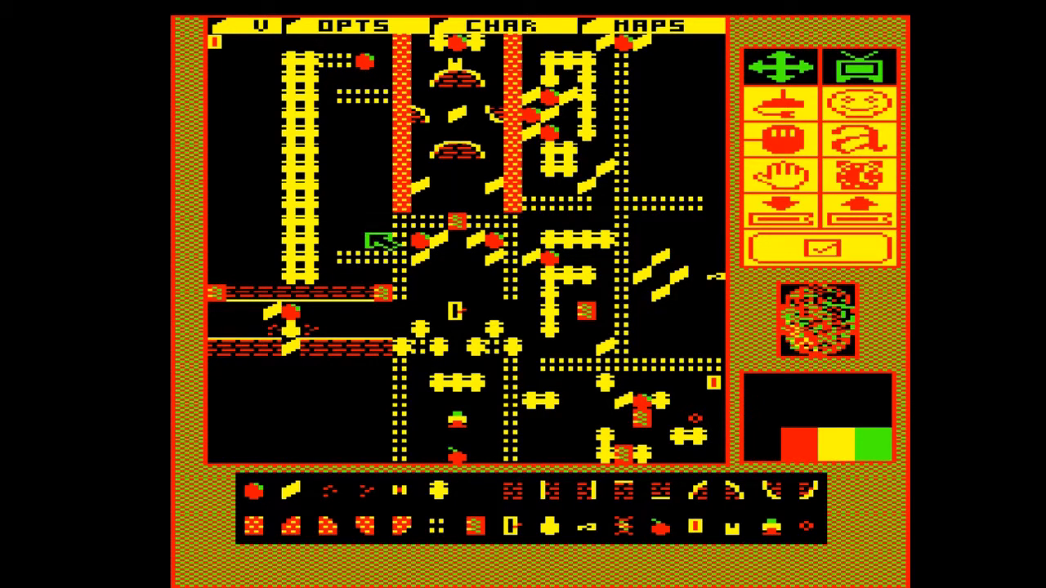
left_click(337, 490)
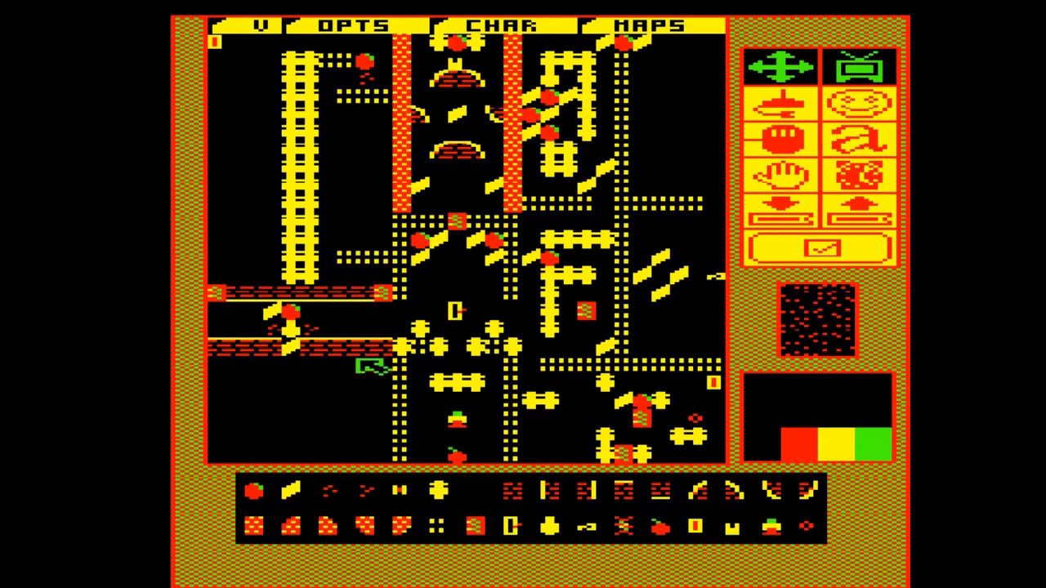
left_click(473, 527)
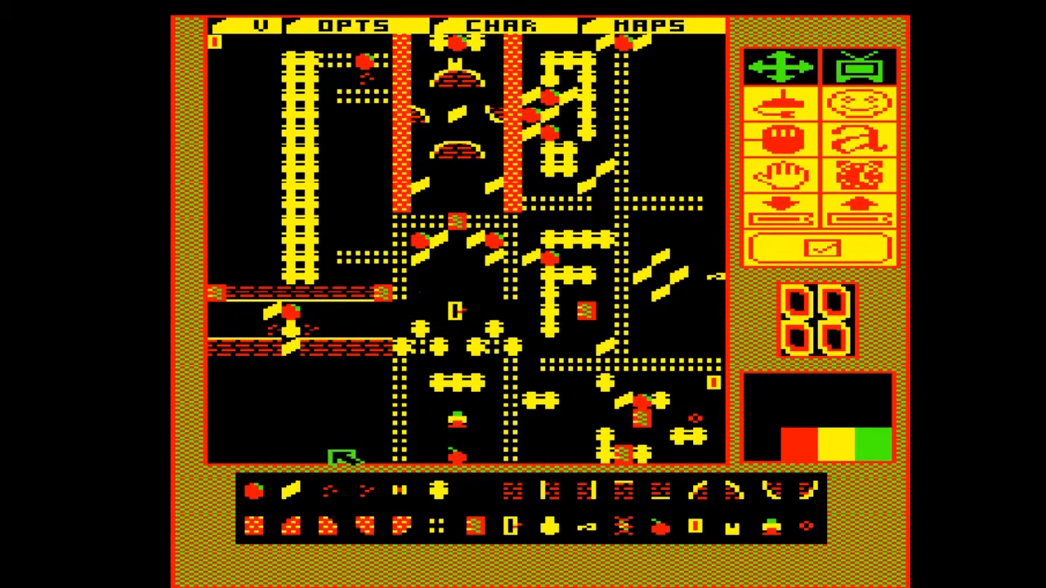
left_click(291, 491)
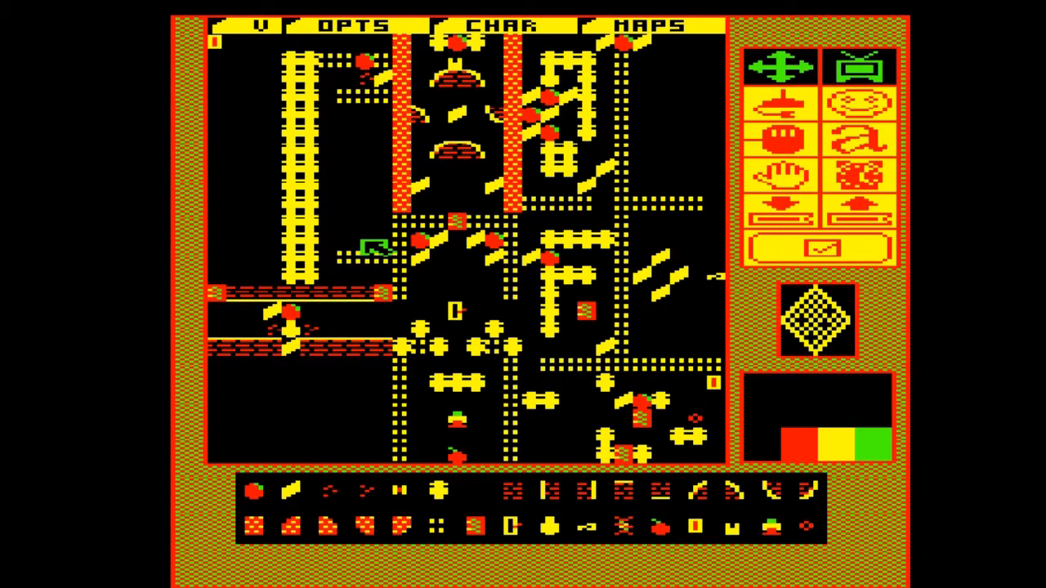
Stack five diamonds above the lowest short wall, add two stepping up toward the skull column, and place a rock at the middle short wall's left end
left_click_drag(363, 241, 363, 201)
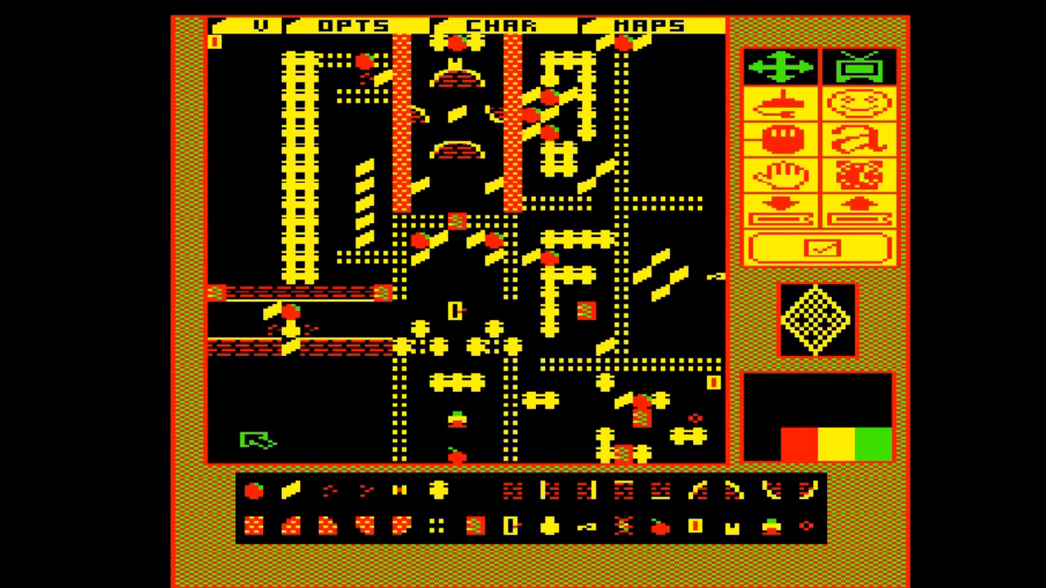
left_click(260, 493)
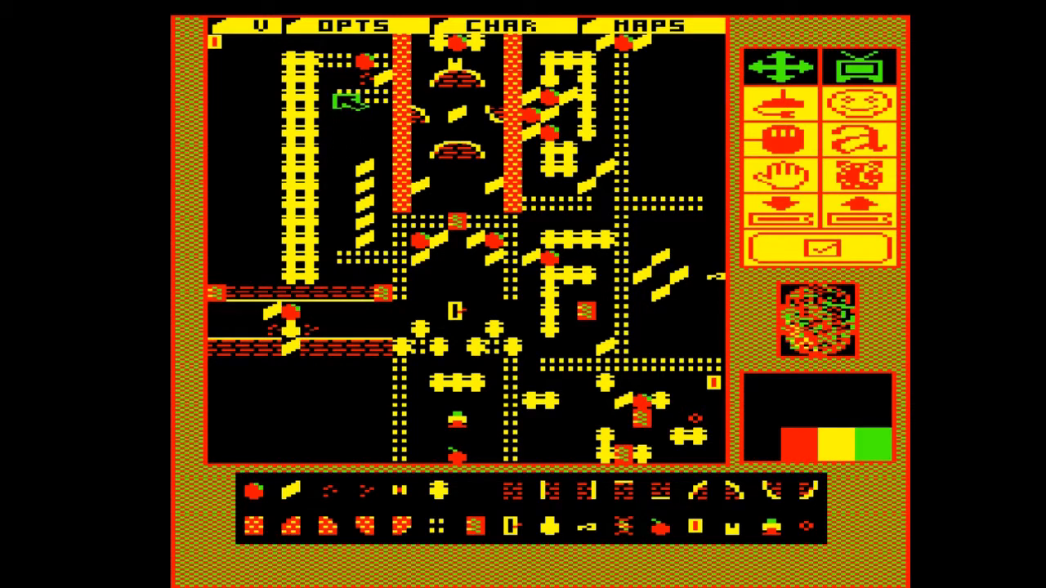
left_click(330, 98)
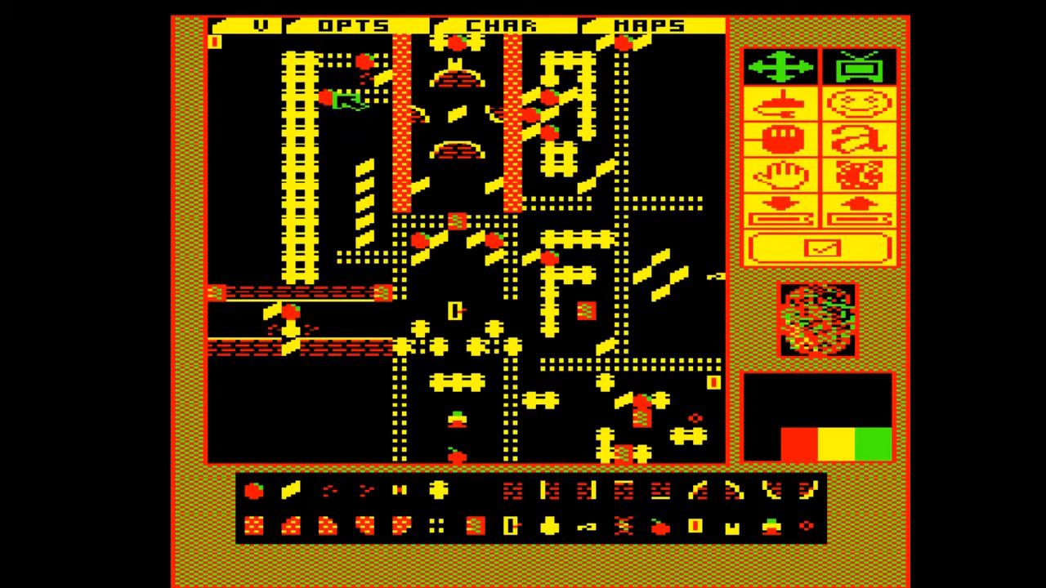
left_click(294, 488)
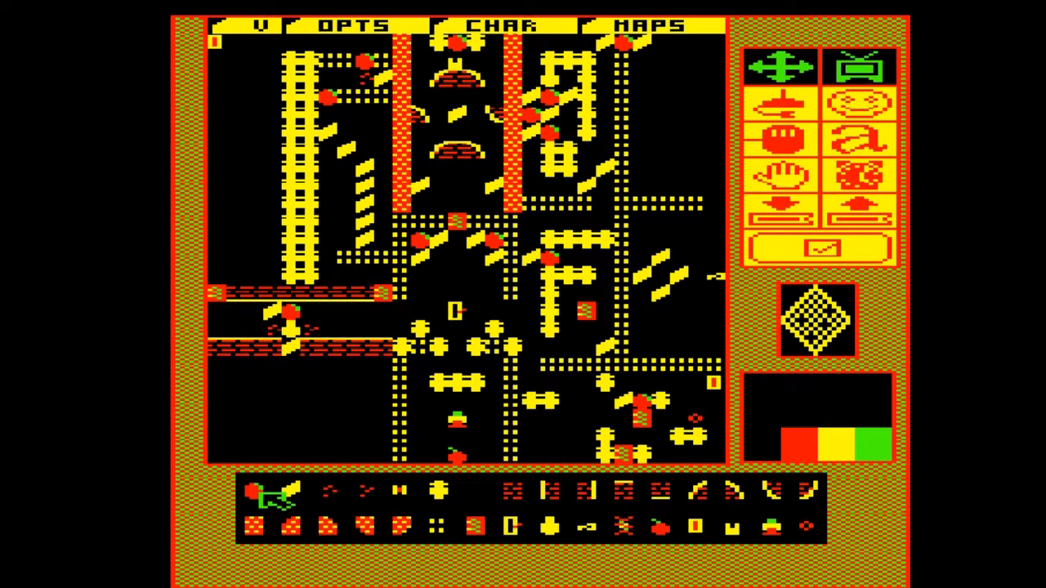
Place a rock below the middle short wall's right end and an earth tile beneath the rock at its left end
left_click(262, 490)
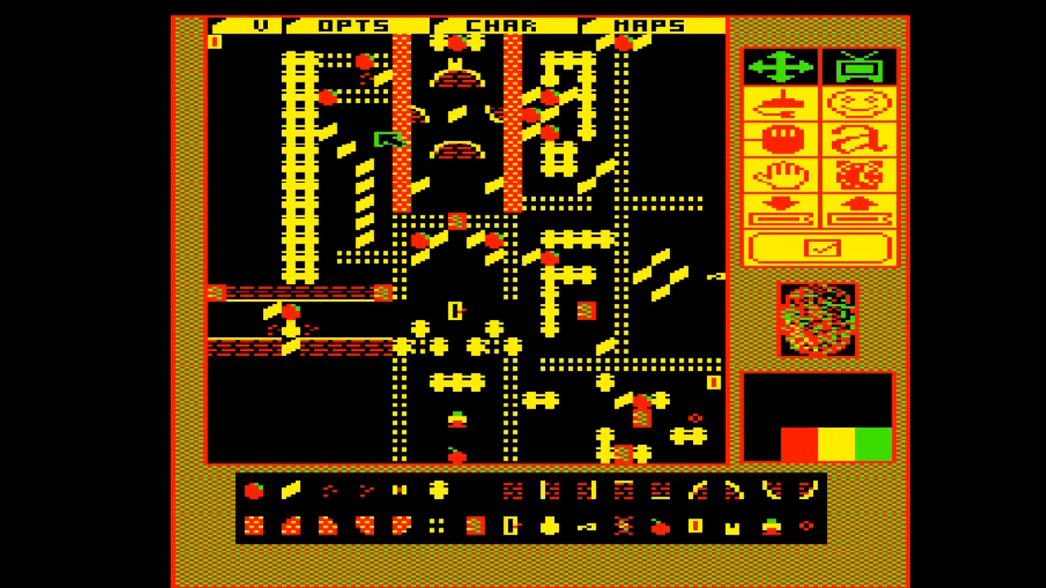
left_click(383, 113)
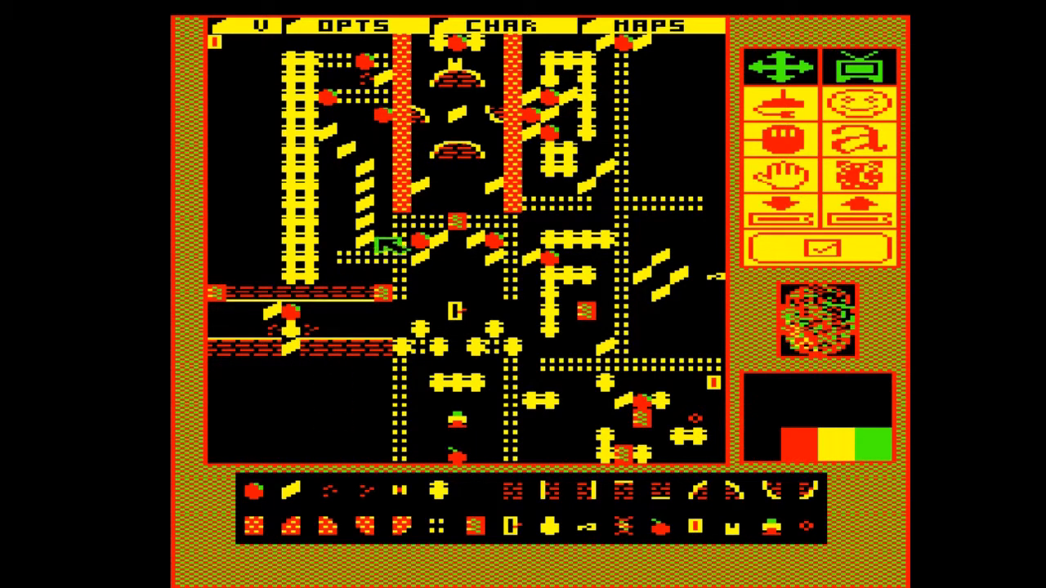
left_click(365, 490)
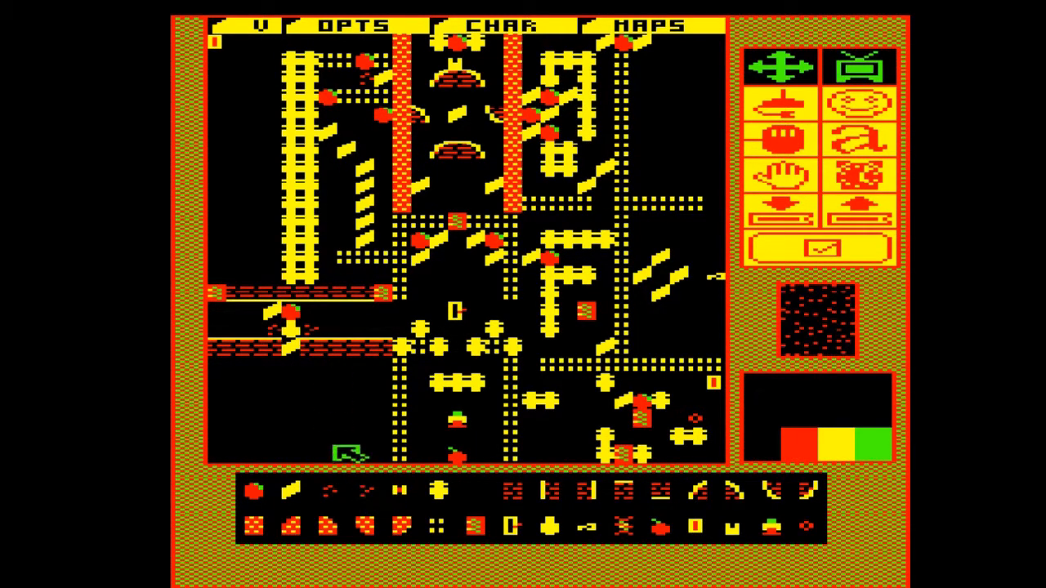
left_click(333, 120)
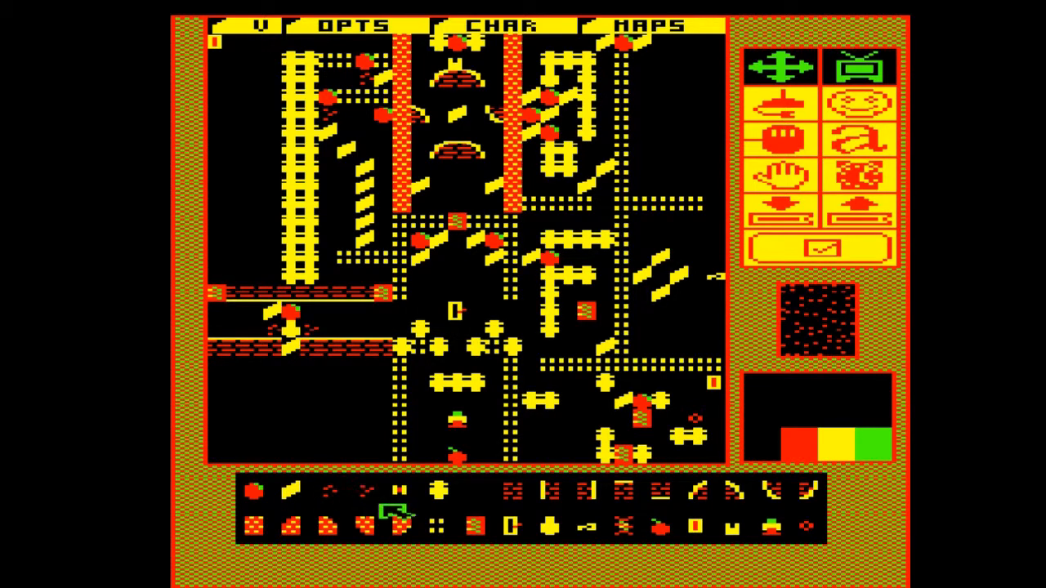
Select the safe tile for placement on the map
left_click(493, 535)
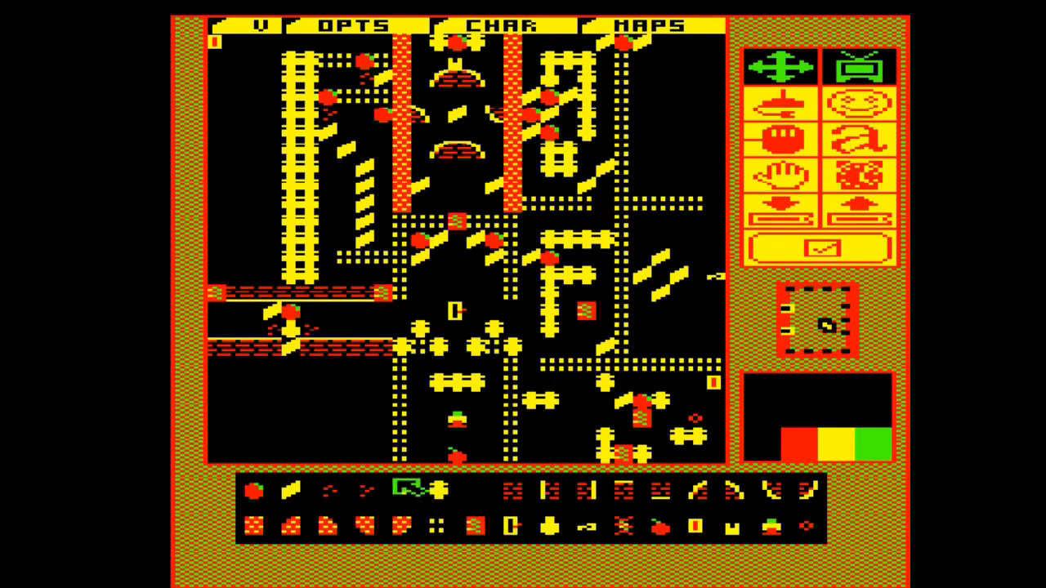